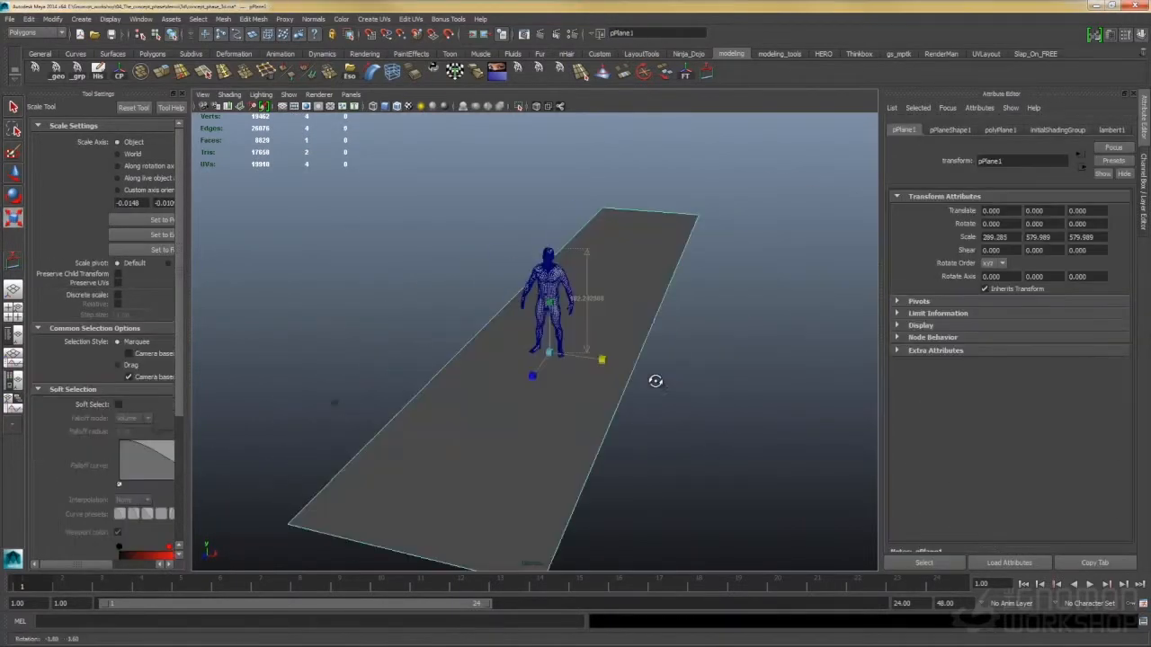
- Duplicate the ground plane and stretch the copy into a long, narrow alley floor, checking it through the camera
{"action": "left_click_drag", "start_coordinate": [655, 381], "coordinate": [636, 379]}
{"action": "left_click", "coordinate": [351, 94]}
{"action": "mouse_move", "coordinate": [376, 107]}
{"action": "left_click", "coordinate": [454, 108]}
{"action": "left_click_drag", "start_coordinate": [575, 295], "coordinate": [640, 333]}
{"action": "key", "text": "space"}
{"action": "left_click_drag", "start_coordinate": [650, 304], "coordinate": [650, 273]}
{"action": "left_click_drag", "start_coordinate": [548, 335], "coordinate": [498, 332]}
{"action": "left_click", "coordinate": [478, 311]}
{"action": "left_click", "coordinate": [603, 326]}
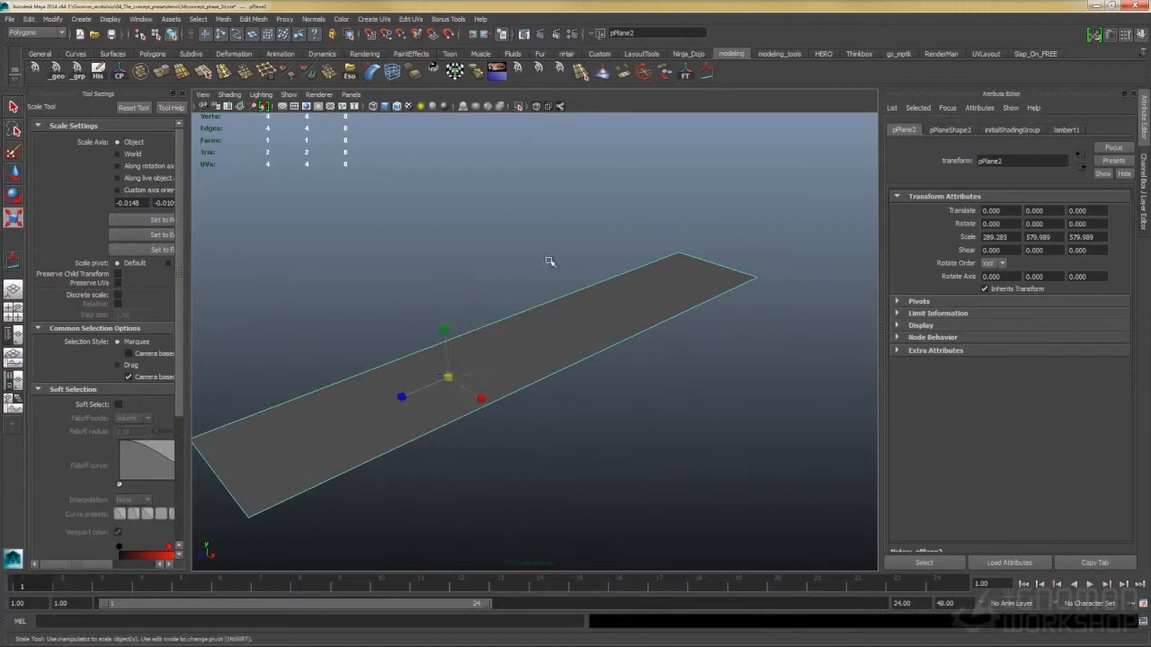
- Raise vertical walls along both long edges of the alley floor, on either side of the human figure
{"action": "left_click_drag", "start_coordinate": [549, 262], "coordinate": [612, 269]}
{"action": "key", "text": "space"}
{"action": "key", "text": "w"}
{"action": "left_click_drag", "start_coordinate": [508, 283], "coordinate": [555, 176]}
{"action": "left_click_drag", "start_coordinate": [504, 148], "coordinate": [383, 130]}
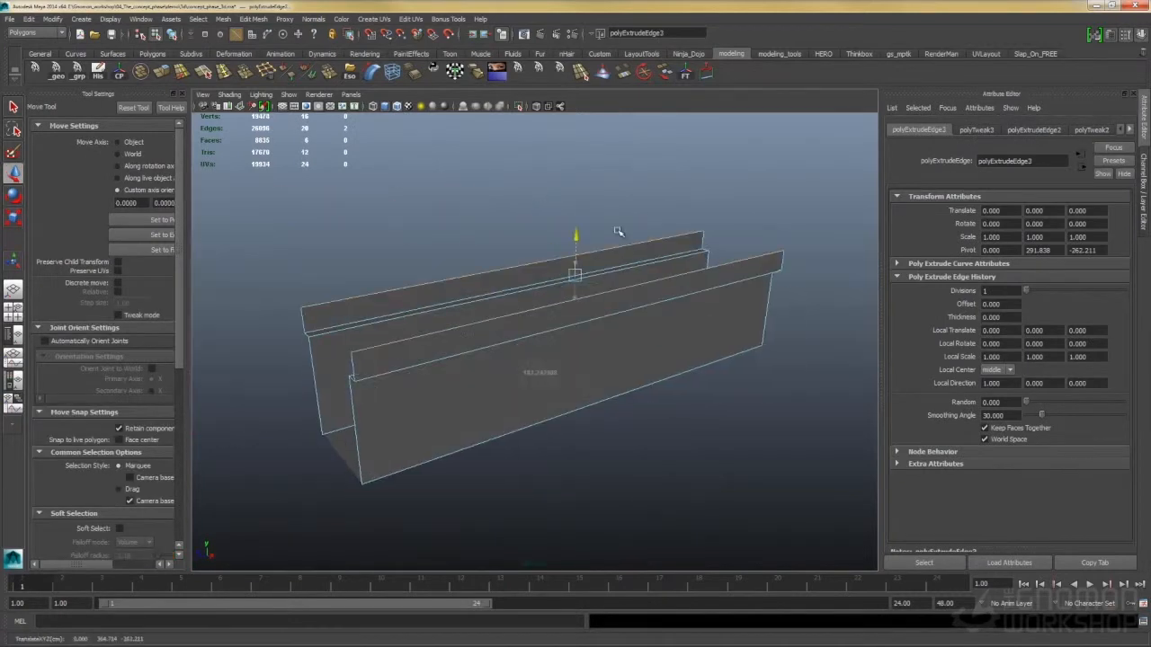
- Extrude the top edges of both walls into stepped upper walls, checking the framing through camera1
{"action": "left_click_drag", "start_coordinate": [618, 232], "coordinate": [676, 241]}
{"action": "left_click", "coordinate": [351, 94]}
{"action": "mouse_move", "coordinate": [422, 104]}
{"action": "left_click", "coordinate": [461, 107]}
{"action": "left_click_drag", "start_coordinate": [513, 243], "coordinate": [610, 298]}
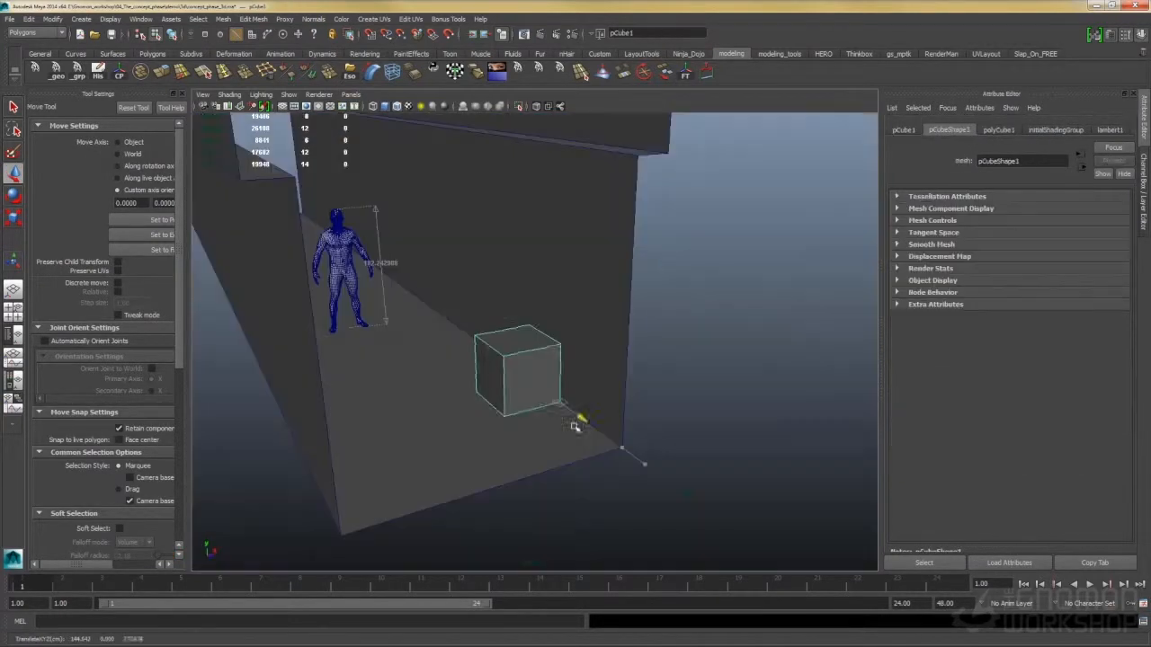
- Place a low box against the right wall and a taller box along the left wall of the alley
{"action": "left_click_drag", "start_coordinate": [580, 414], "coordinate": [662, 404]}
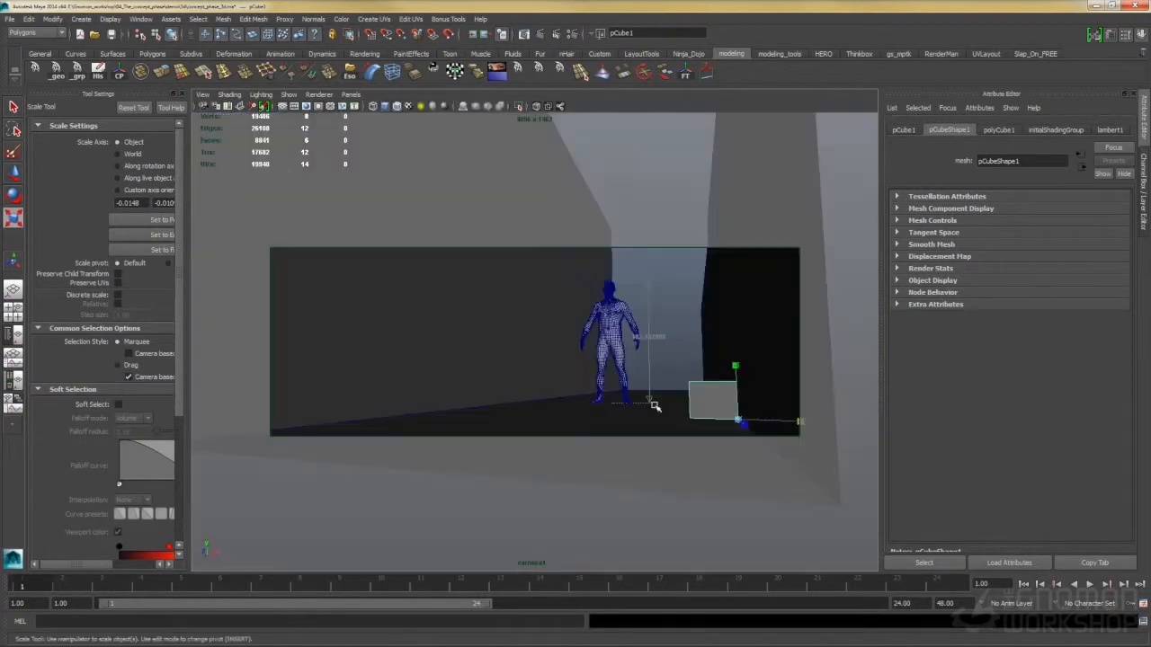
{"action": "key", "text": "w"}
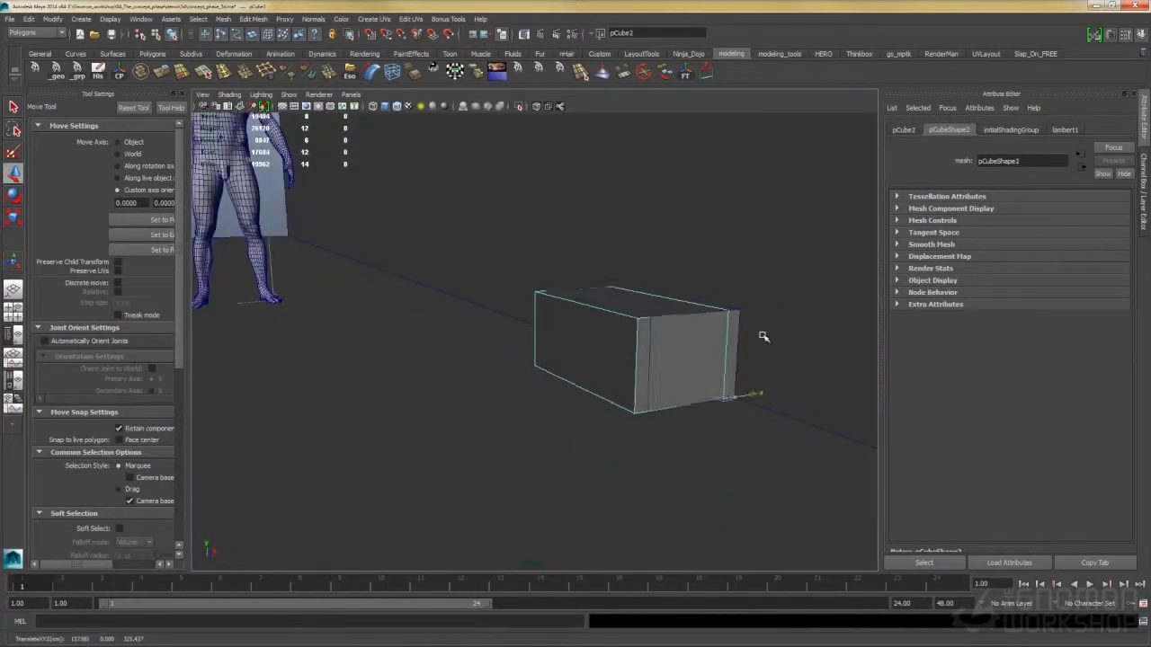
{"action": "left_click_drag", "start_coordinate": [761, 333], "coordinate": [530, 405]}
{"action": "key", "text": "b"}
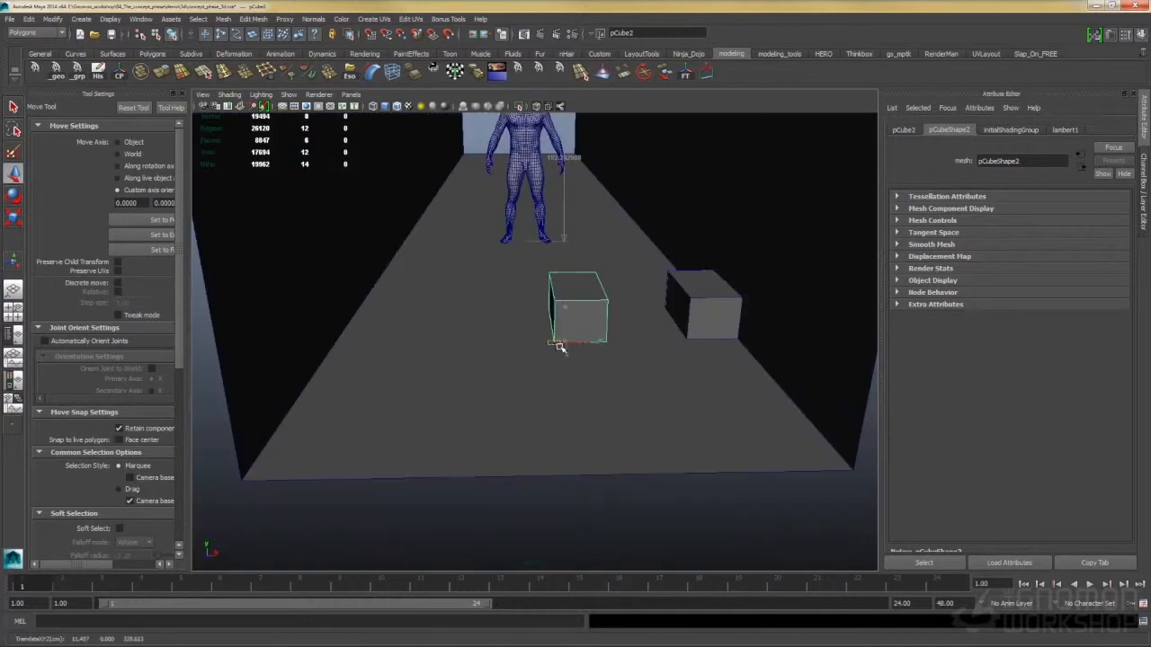
{"action": "left_click_drag", "start_coordinate": [559, 348], "coordinate": [232, 486]}
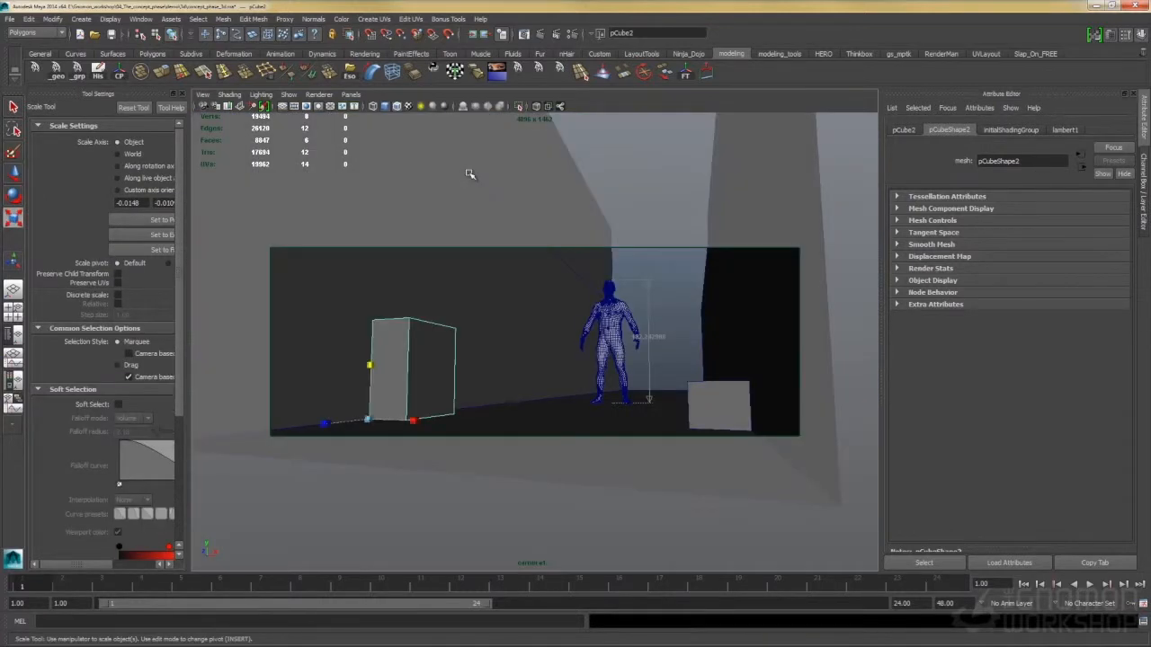
- Add more boxes along the left wall and scale them to different heights
{"action": "key", "text": "w"}
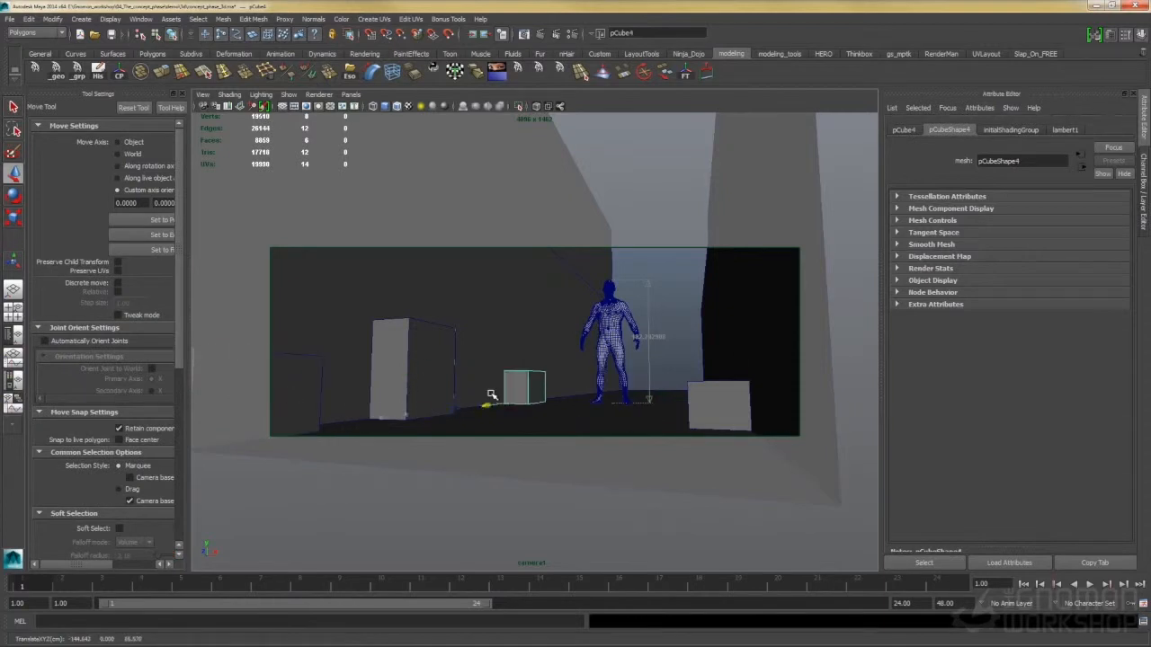
{"action": "left_click_drag", "start_coordinate": [491, 395], "coordinate": [469, 398]}
{"action": "key", "text": "r"}
{"action": "left_click_drag", "start_coordinate": [479, 352], "coordinate": [473, 290]}
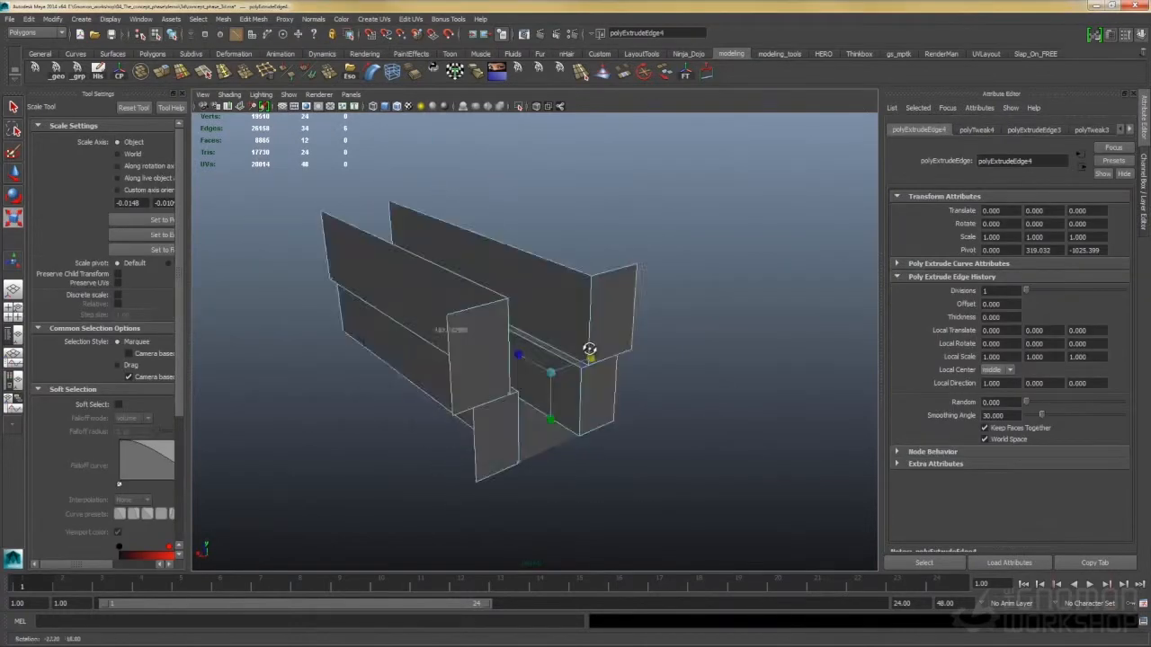
- Extrude the walls' far end edges outward as street corners and display the scene in Viewport 2.0
{"action": "left_click", "coordinate": [351, 95]}
{"action": "left_click", "coordinate": [440, 104]}
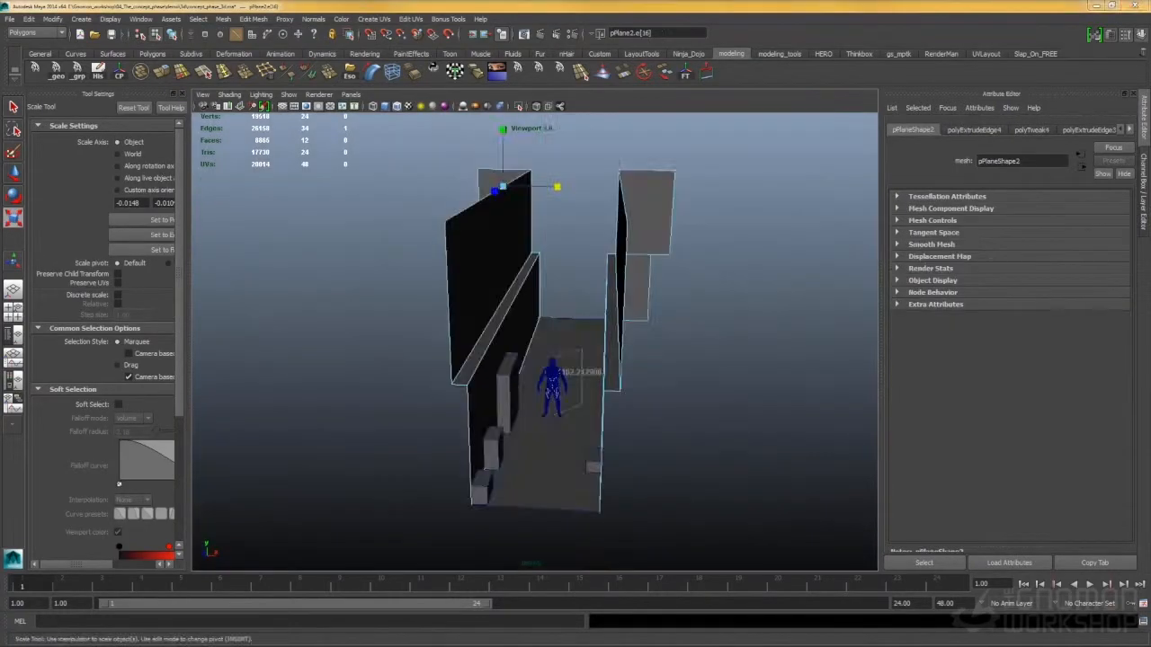
{"action": "left_click", "coordinate": [351, 94]}
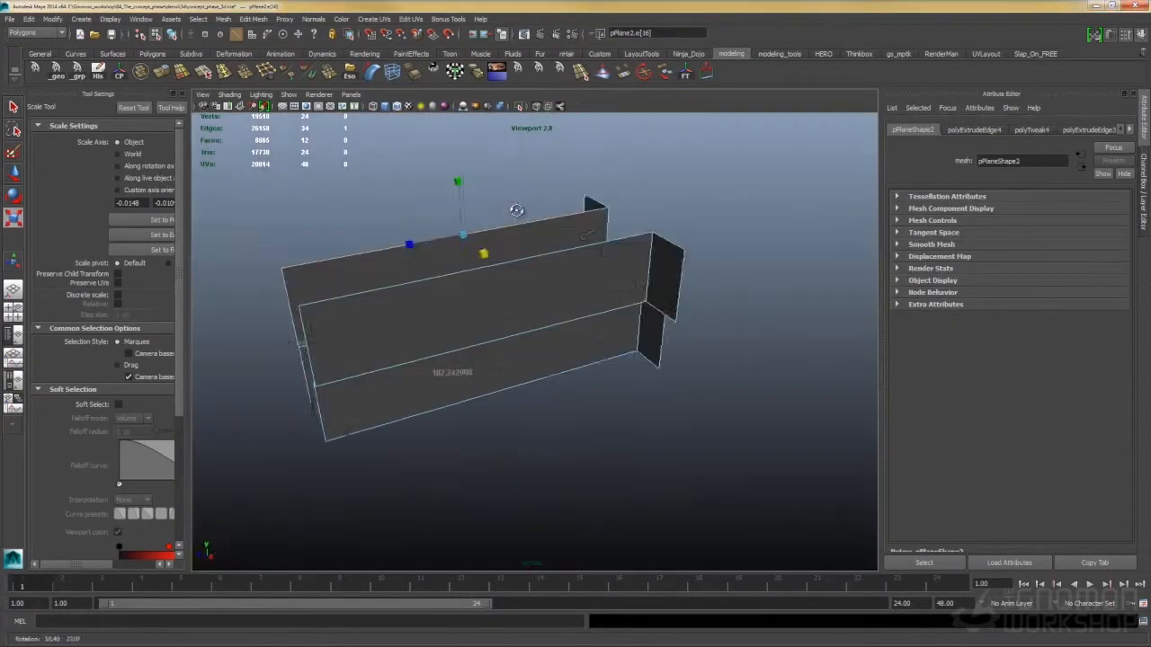
{"action": "left_click_drag", "start_coordinate": [526, 208], "coordinate": [536, 271]}
{"action": "right_click", "coordinate": [537, 258]}
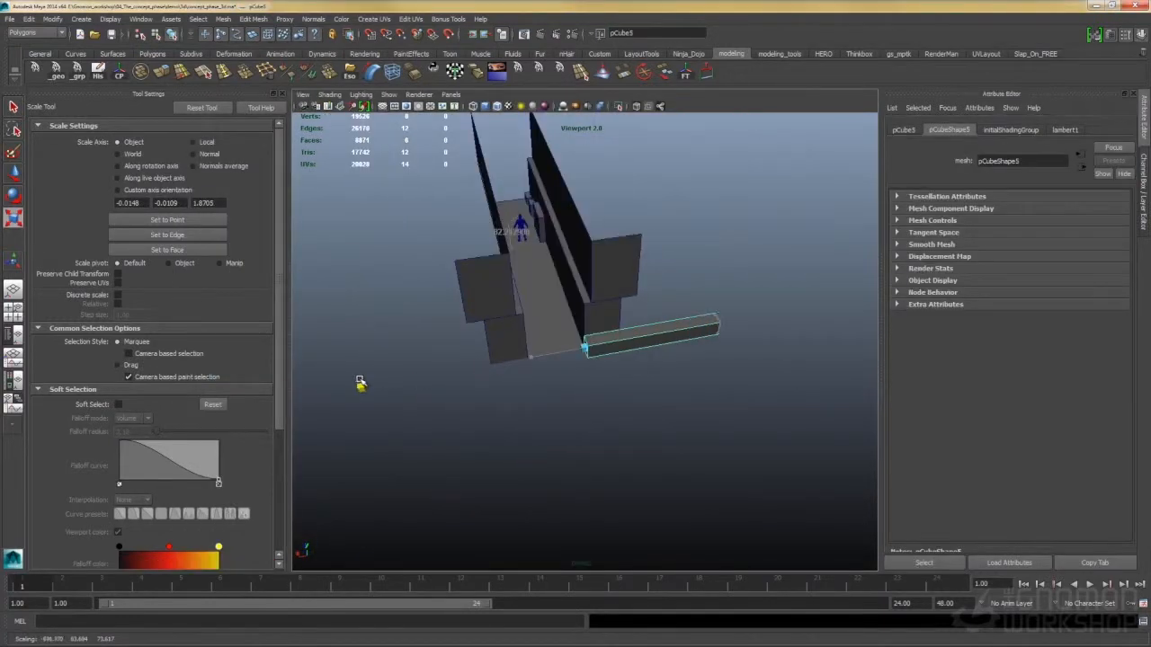
- Scale the cube at the alley's far end into a large, tall building block, checking it through the camera
{"action": "left_click_drag", "start_coordinate": [385, 377], "coordinate": [625, 374]}
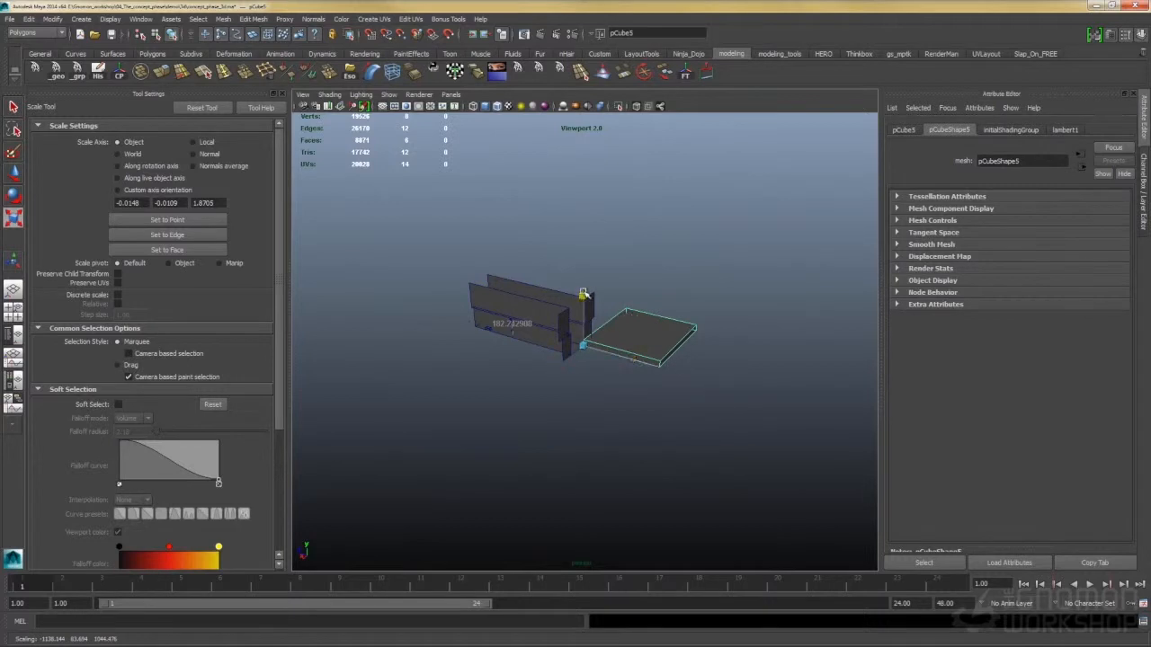
{"action": "left_click_drag", "start_coordinate": [585, 293], "coordinate": [588, 225]}
{"action": "left_click_drag", "start_coordinate": [593, 235], "coordinate": [696, 185]}
{"action": "left_click", "coordinate": [451, 94]}
{"action": "mouse_move", "coordinate": [466, 107]}
{"action": "left_click", "coordinate": [554, 108]}
{"action": "left_click_drag", "start_coordinate": [658, 289], "coordinate": [659, 258]}
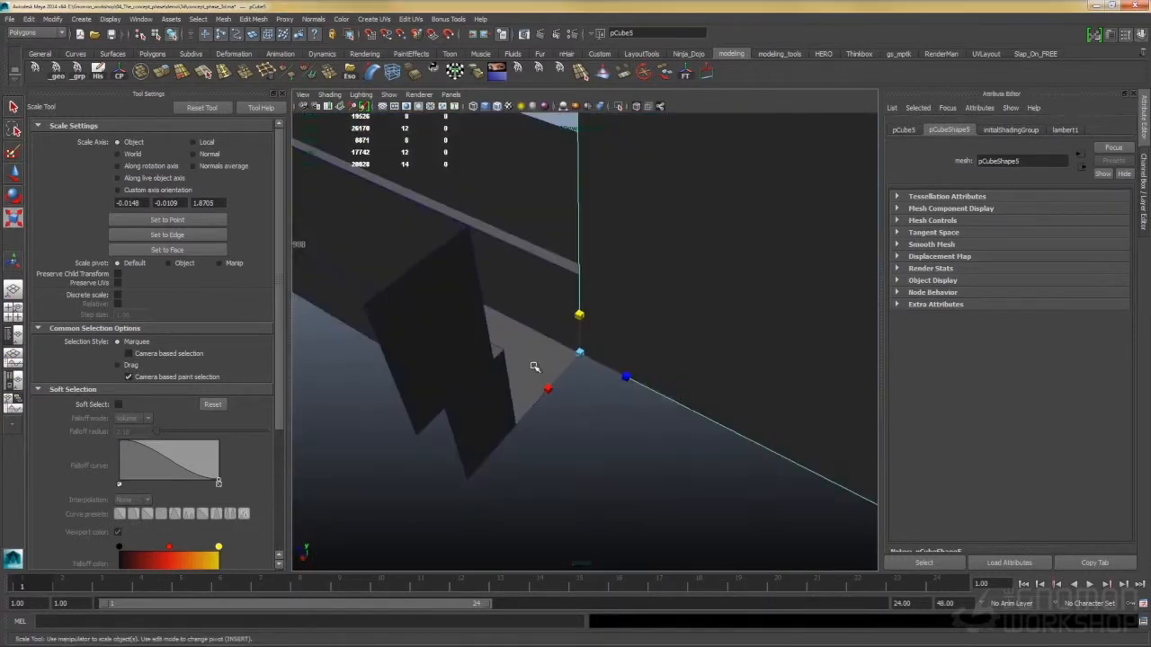
- Place a second building block and snap it to the opposite corner at the alley's far end
{"action": "left_click", "coordinate": [683, 404]}
{"action": "key", "text": "w"}
{"action": "left_click_drag", "start_coordinate": [567, 360], "coordinate": [845, 532]}
{"action": "left_click", "coordinate": [806, 408]}
{"action": "left_click_drag", "start_coordinate": [806, 408], "coordinate": [621, 302]}
{"action": "left_click", "coordinate": [581, 236]}
{"action": "left_click_drag", "start_coordinate": [580, 236], "coordinate": [530, 367]}
{"action": "key", "text": "v"}
{"action": "left_click_drag", "start_coordinate": [531, 366], "coordinate": [872, 361]}
- Adjust the second building block's height while checking it through camera1
{"action": "key", "text": "r"}
{"action": "left_click_drag", "start_coordinate": [585, 348], "coordinate": [586, 381]}
{"action": "left_click", "coordinate": [452, 95]}
{"action": "mouse_move", "coordinate": [471, 106]}
{"action": "left_click", "coordinate": [558, 107]}
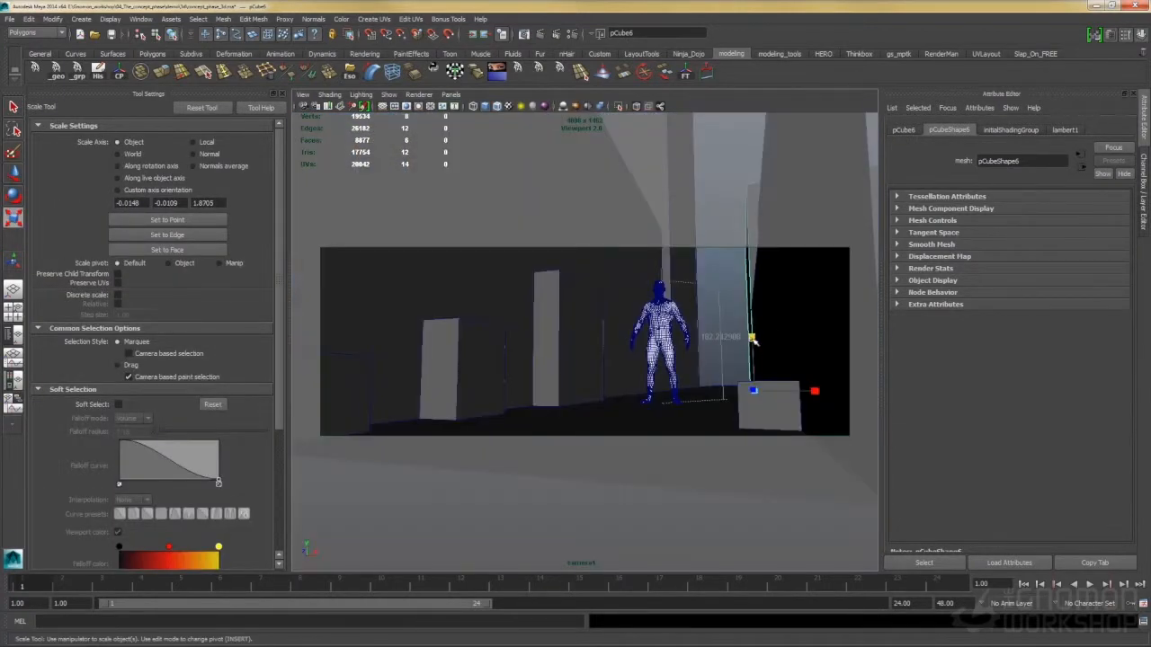
- Duplicate the building block, move the copy farther down the street and scale it to a different size
{"action": "key", "text": "space"}
{"action": "left_click_drag", "start_coordinate": [758, 318], "coordinate": [480, 255]}
{"action": "key", "text": "ctrl+d"}
{"action": "key", "text": "w"}
{"action": "left_click_drag", "start_coordinate": [530, 310], "coordinate": [548, 390]}
{"action": "key", "text": "r"}
{"action": "left_click_drag", "start_coordinate": [505, 397], "coordinate": [519, 393]}
{"action": "left_click_drag", "start_coordinate": [549, 331], "coordinate": [415, 382]}
- Duplicate another building block and move the copy to the opposite side of the street
{"action": "left_click", "coordinate": [530, 335]}
{"action": "key", "text": "ctrl+d"}
{"action": "key", "text": "w"}
{"action": "left_click_drag", "start_coordinate": [409, 392], "coordinate": [624, 362]}
- Duplicate and scale a building block to close off the far end of the street, checking it through camera1
{"action": "key", "text": "ctrl+d"}
{"action": "key", "text": "r"}
{"action": "left_click_drag", "start_coordinate": [565, 293], "coordinate": [668, 272]}
{"action": "left_click_drag", "start_coordinate": [638, 309], "coordinate": [635, 346]}
{"action": "left_click", "coordinate": [450, 95]}
{"action": "mouse_move", "coordinate": [517, 111]}
{"action": "left_click", "coordinate": [556, 107]}
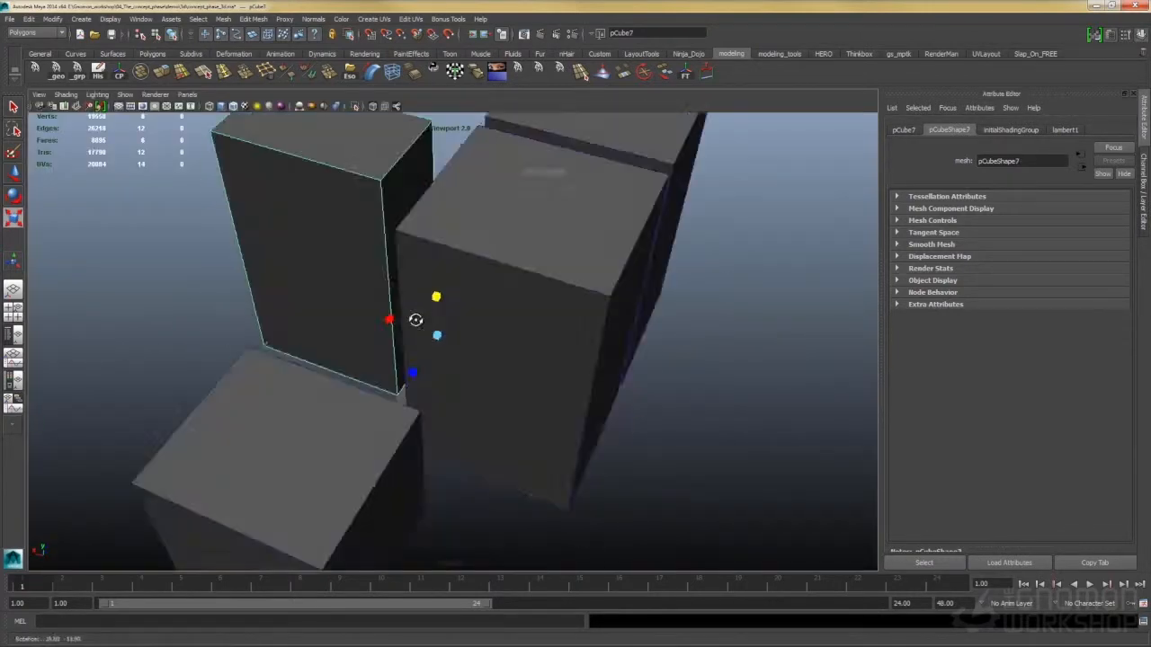
- Set the Insert Edge Loop Tool to 6 multiple edge loops and divide one background building into floors
{"action": "right_click", "coordinate": [310, 222], "text": "shift"}
{"action": "left_click", "coordinate": [310, 207]}
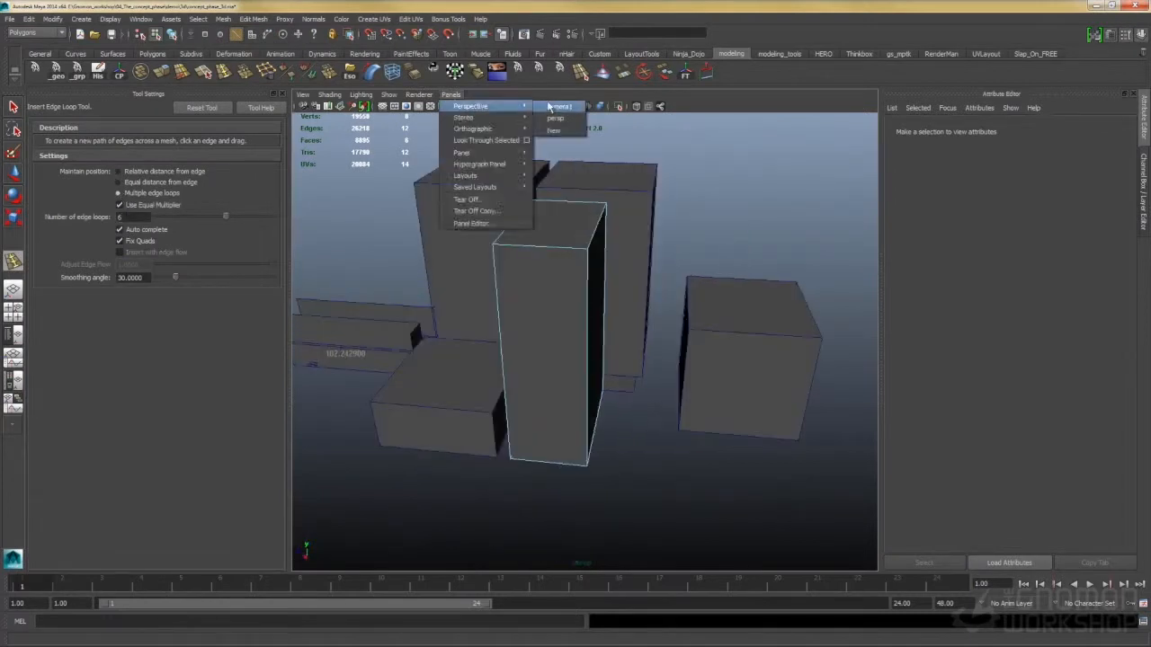
{"action": "left_click", "coordinate": [556, 107]}
{"action": "left_click", "coordinate": [695, 322]}
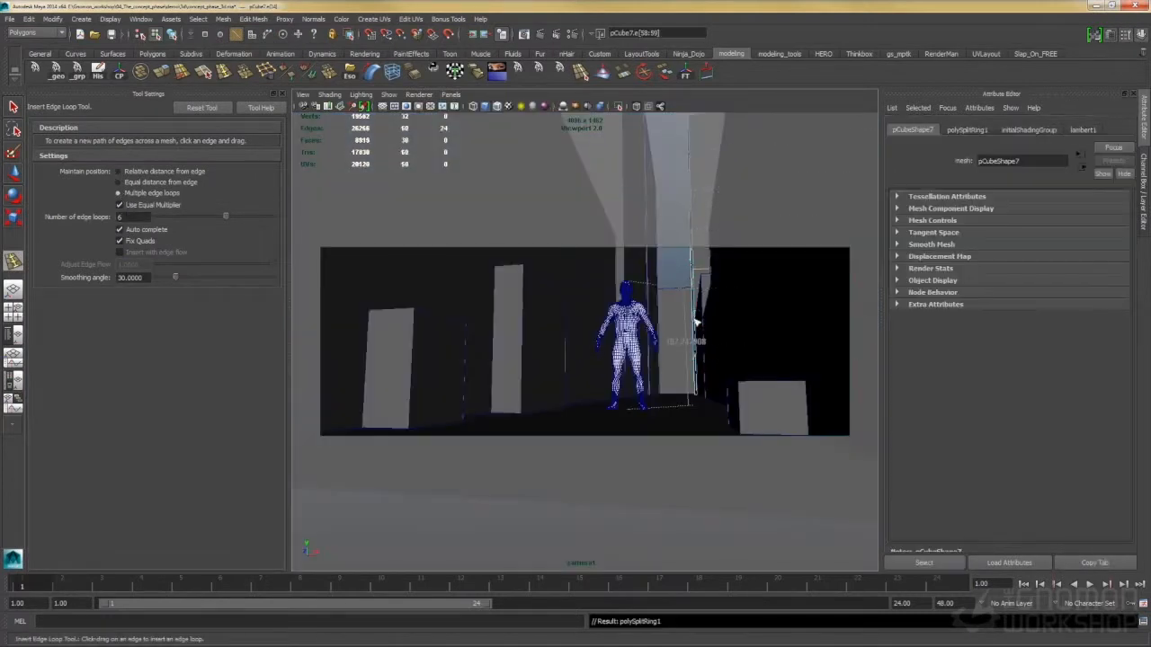
- Bevel the inserted edge loops on the divided building into narrow floor bands
{"action": "right_click", "coordinate": [688, 262], "text": "shift"}
{"action": "left_click", "coordinate": [706, 240]}
{"action": "key", "text": "space"}
{"action": "left_click", "coordinate": [713, 255]}
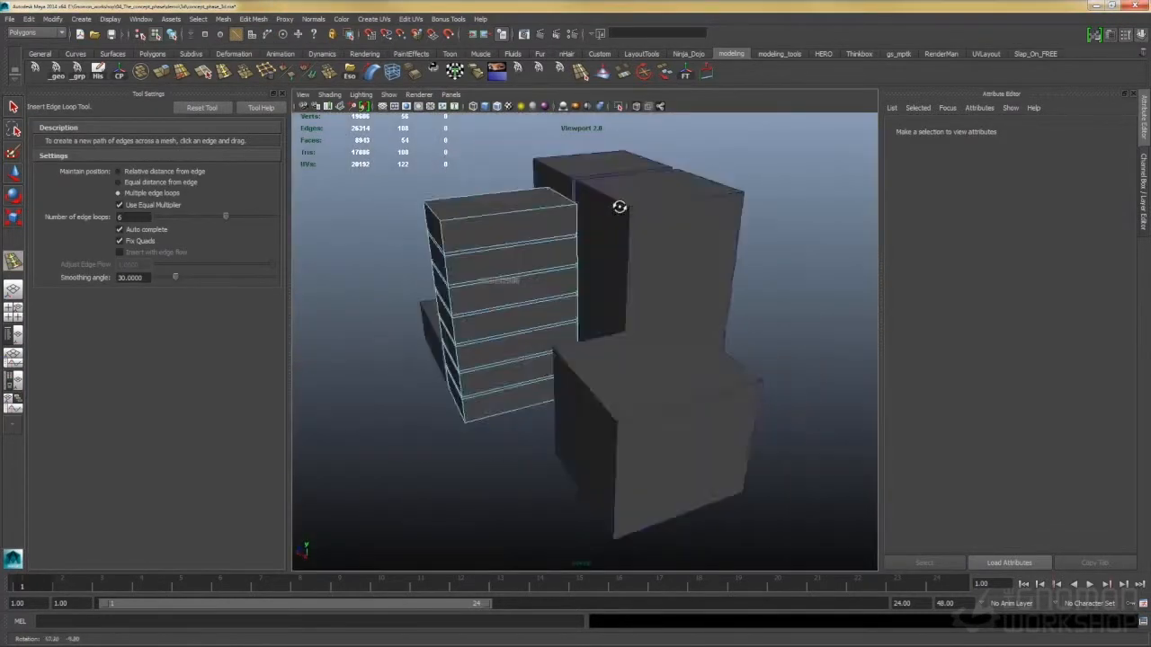
- Insert 6 edge loops into each remaining background building and bevel the loops into floor bands
{"action": "left_click_drag", "start_coordinate": [619, 206], "coordinate": [619, 252]}
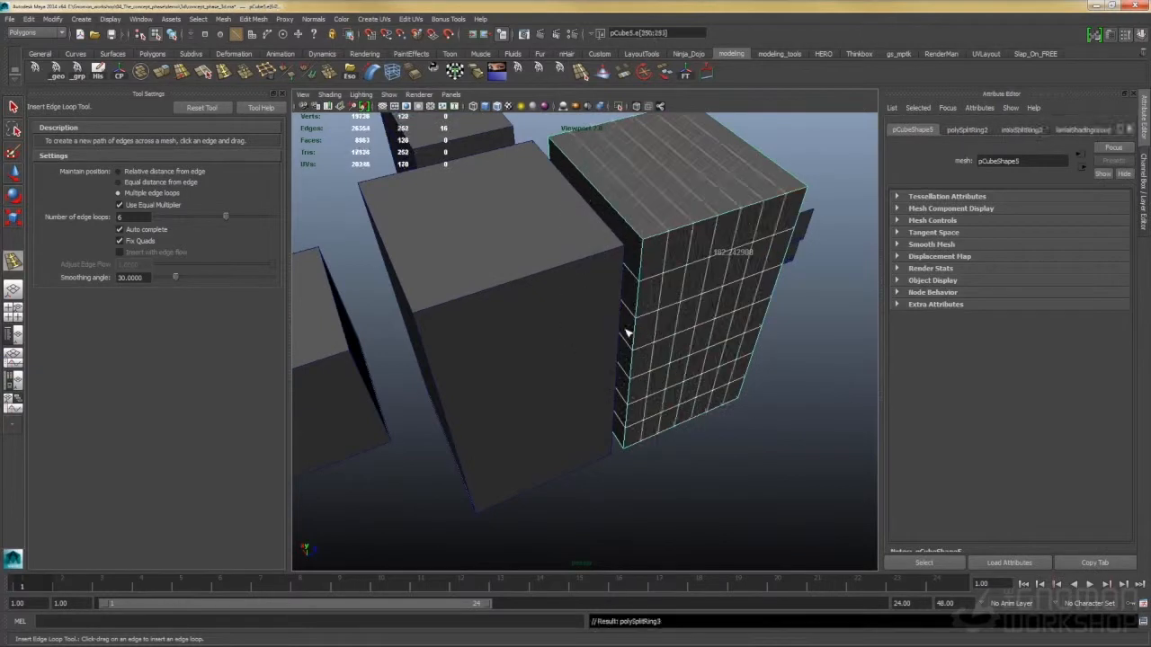
{"action": "right_click", "coordinate": [719, 226], "text": "shift"}
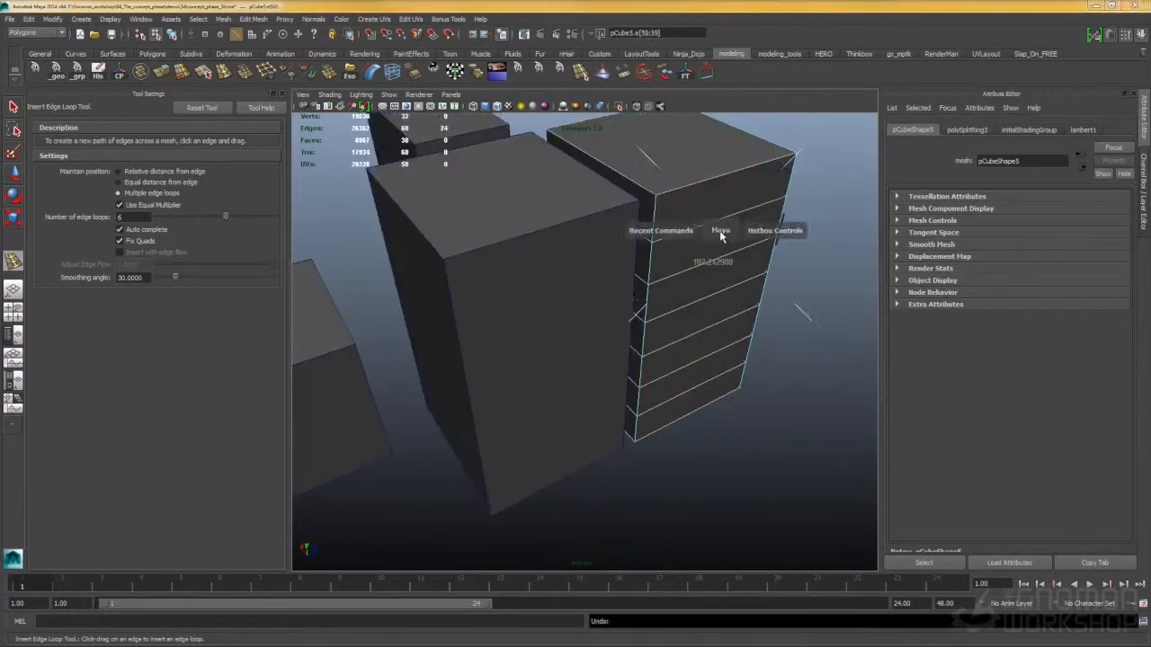
{"action": "right_click", "coordinate": [475, 321], "text": "shift"}
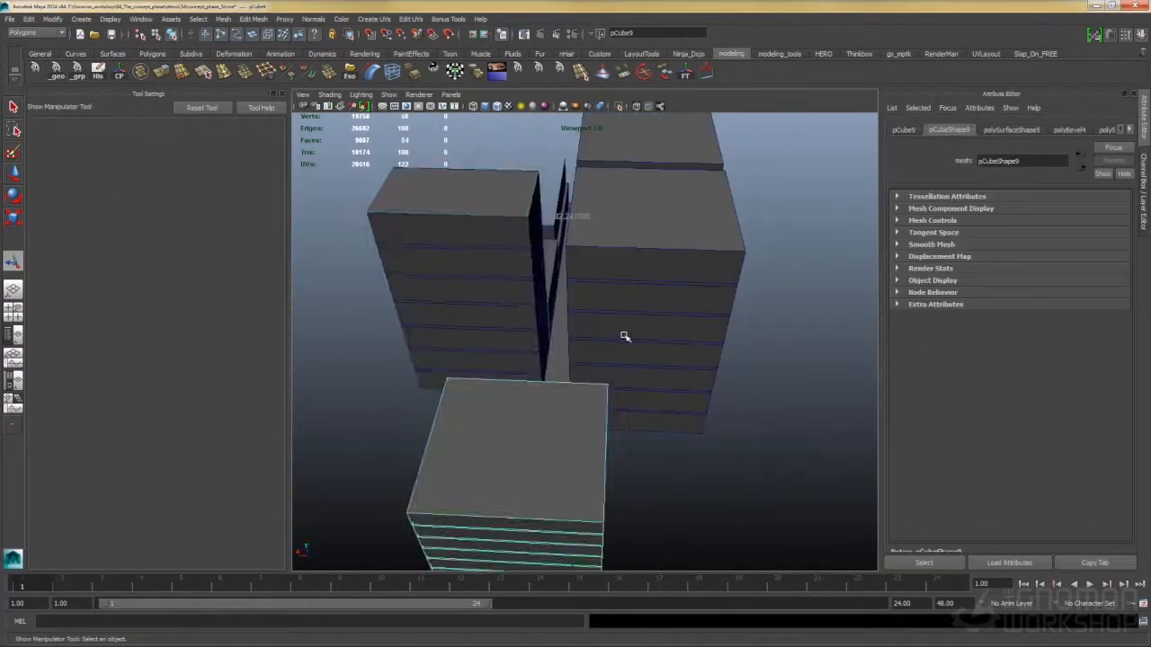
{"action": "left_click", "coordinate": [518, 251]}
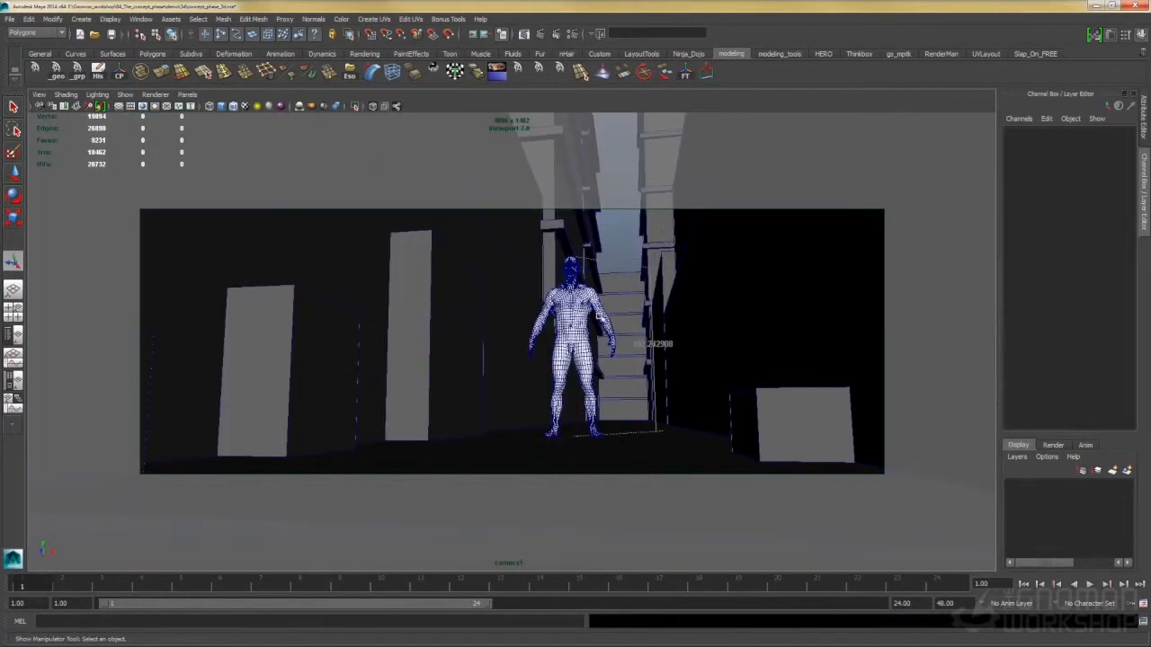
- Hide the human figure and rescale the building at the far end of the street in the camera view
{"action": "left_click", "coordinate": [598, 315]}
{"action": "key", "text": "ctrl+h"}
{"action": "left_click_drag", "start_coordinate": [642, 308], "coordinate": [659, 311]}
{"action": "left_click", "coordinate": [659, 312]}
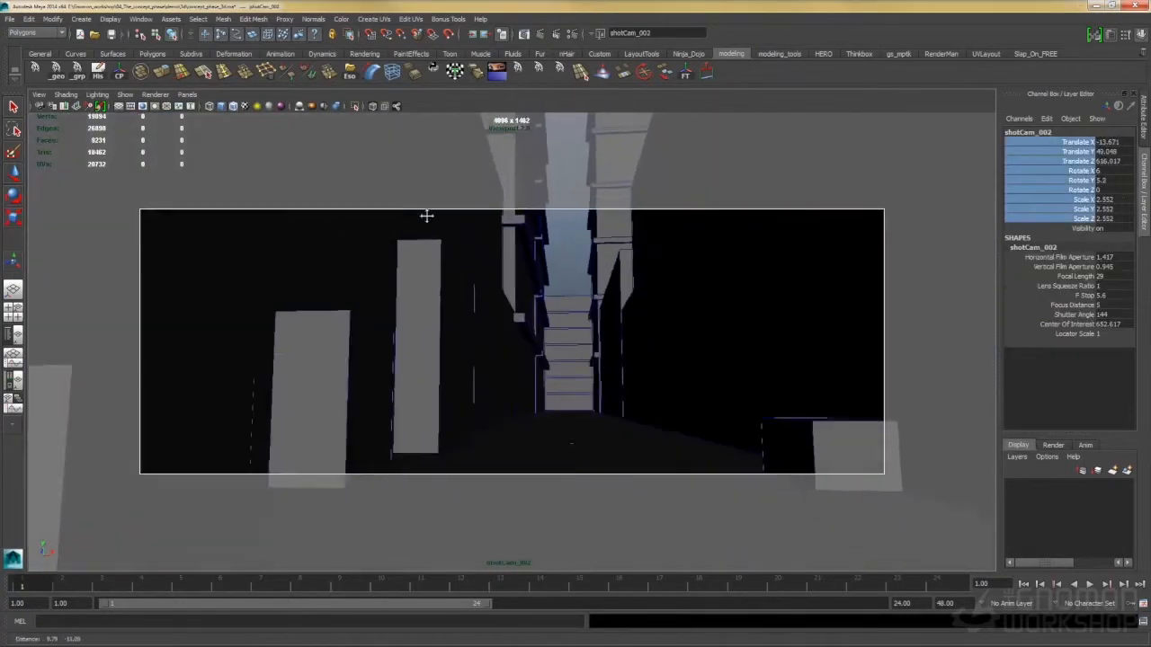
{"action": "left_click_drag", "start_coordinate": [426, 216], "coordinate": [472, 138]}
- Save the scene and lock the selected channels of shotCam_002
{"action": "key", "text": "ctrl+s"}
{"action": "right_click", "coordinate": [1074, 148]}
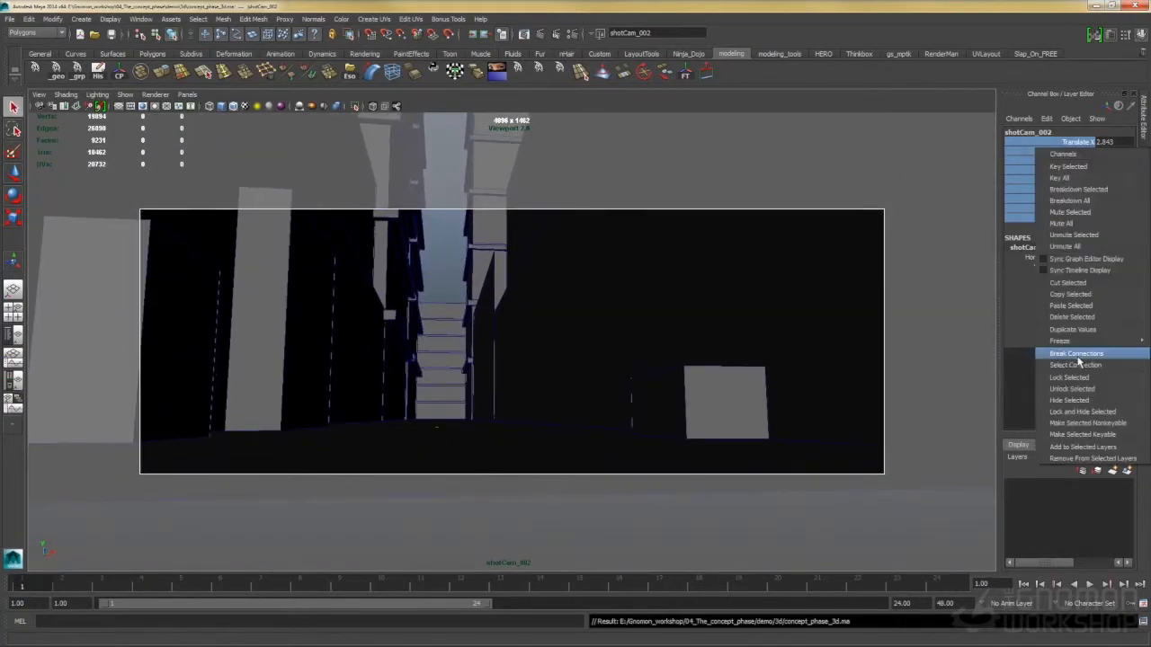
{"action": "left_click", "coordinate": [1089, 382]}
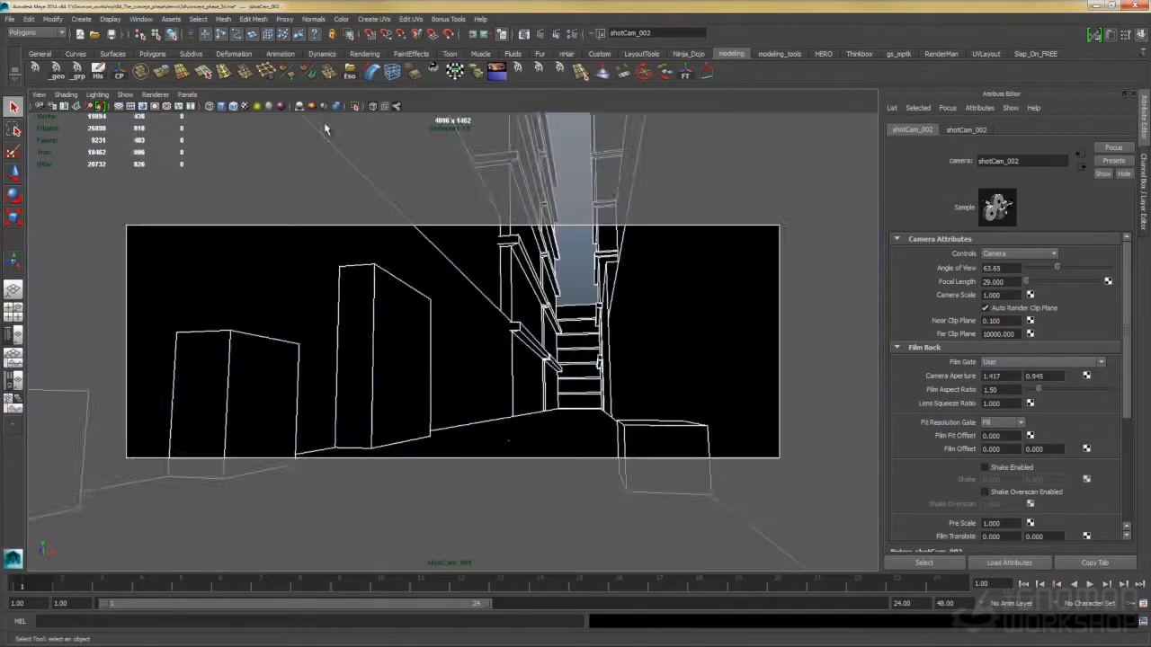
- Select all the alley geometry and delete its construction history
{"action": "left_click", "coordinate": [572, 254]}
{"action": "left_click", "coordinate": [308, 255]}
{"action": "left_click_drag", "start_coordinate": [170, 119], "coordinate": [662, 441]}
{"action": "left_click", "coordinate": [99, 72]}
- Set the Out Color of the geometry's surface shader to white
{"action": "left_click", "coordinate": [1005, 130]}
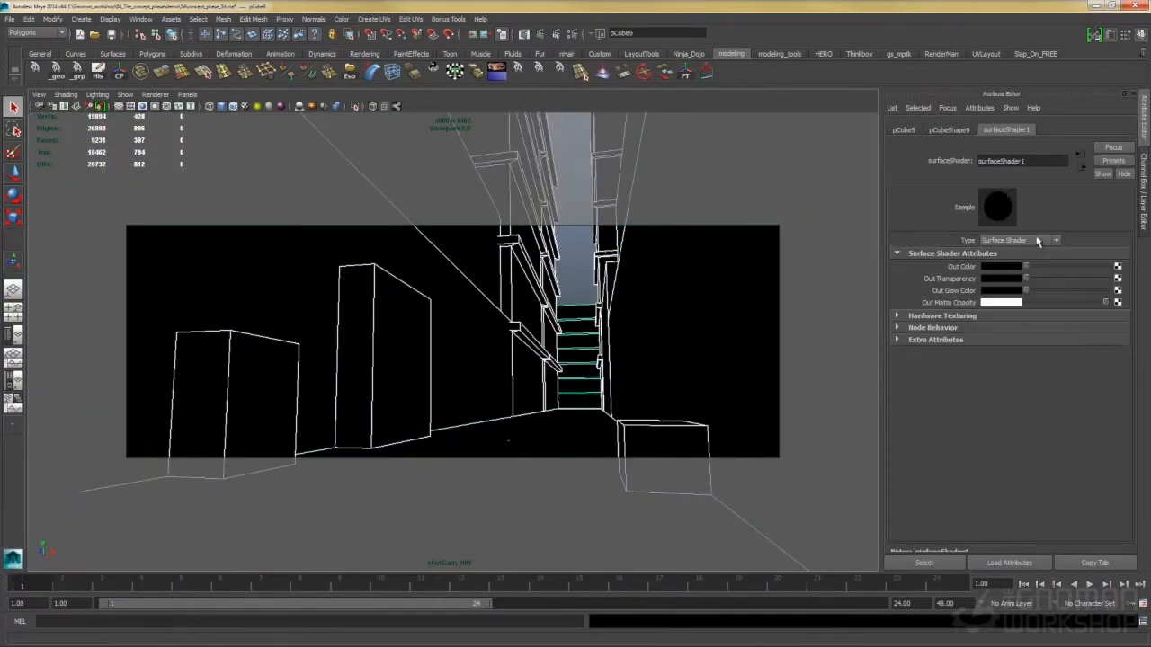
{"action": "left_click_drag", "start_coordinate": [1026, 266], "coordinate": [1109, 267]}
{"action": "left_click", "coordinate": [575, 241]}
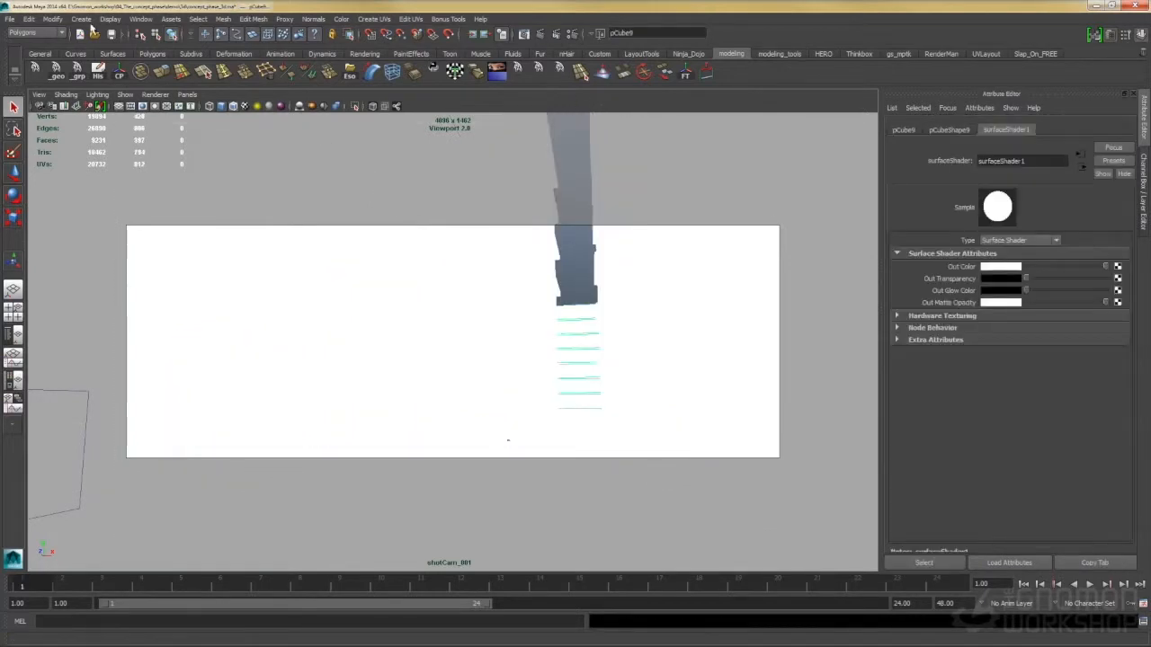
- Create a VRayToon node for outline rendering and save the scene
{"action": "left_click", "coordinate": [81, 18]}
{"action": "mouse_move", "coordinate": [124, 272]}
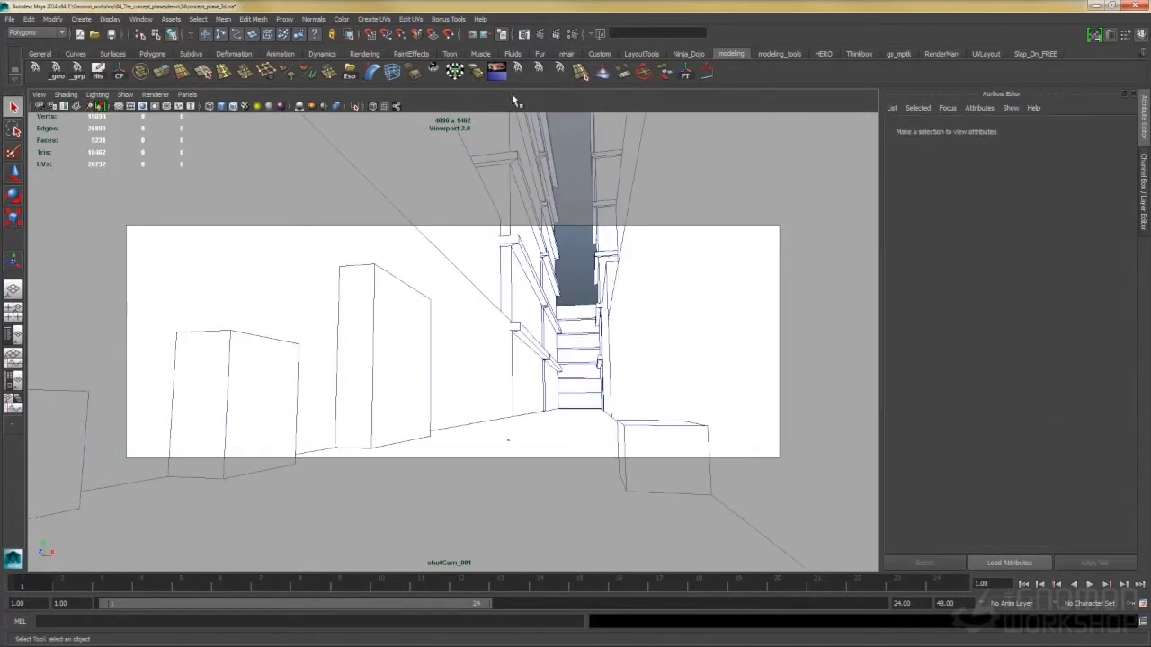
{"action": "key", "text": "ctrl+s"}
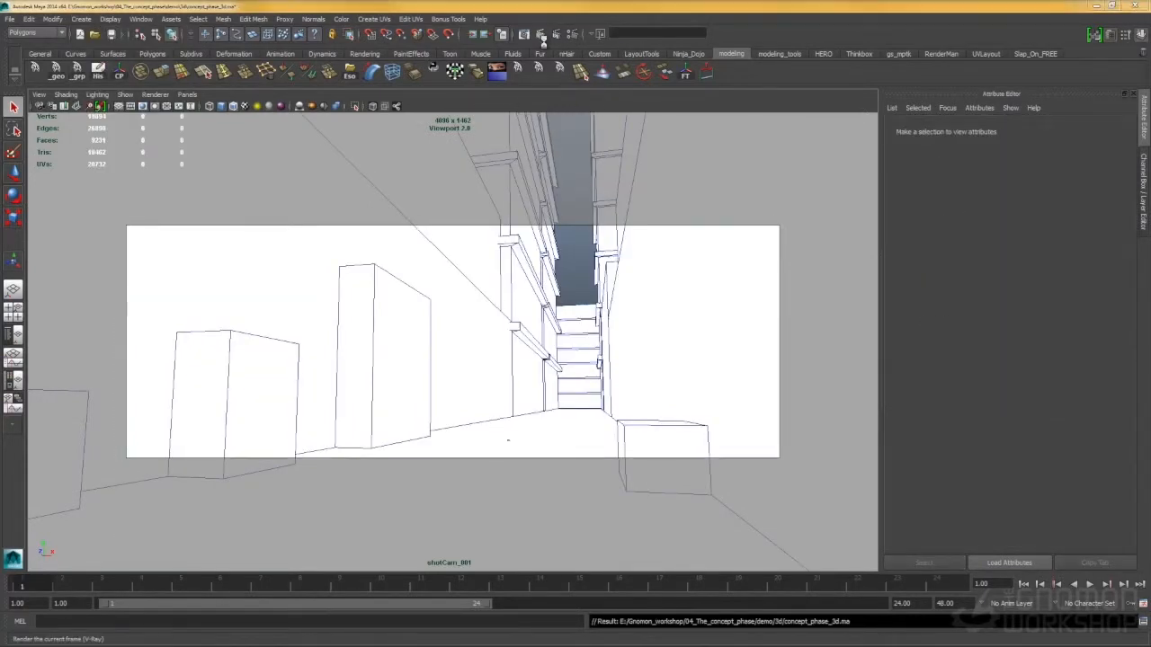
- Render the shotCam_001 view with V-Ray and inspect the outlines up close
{"action": "left_click", "coordinate": [542, 35]}
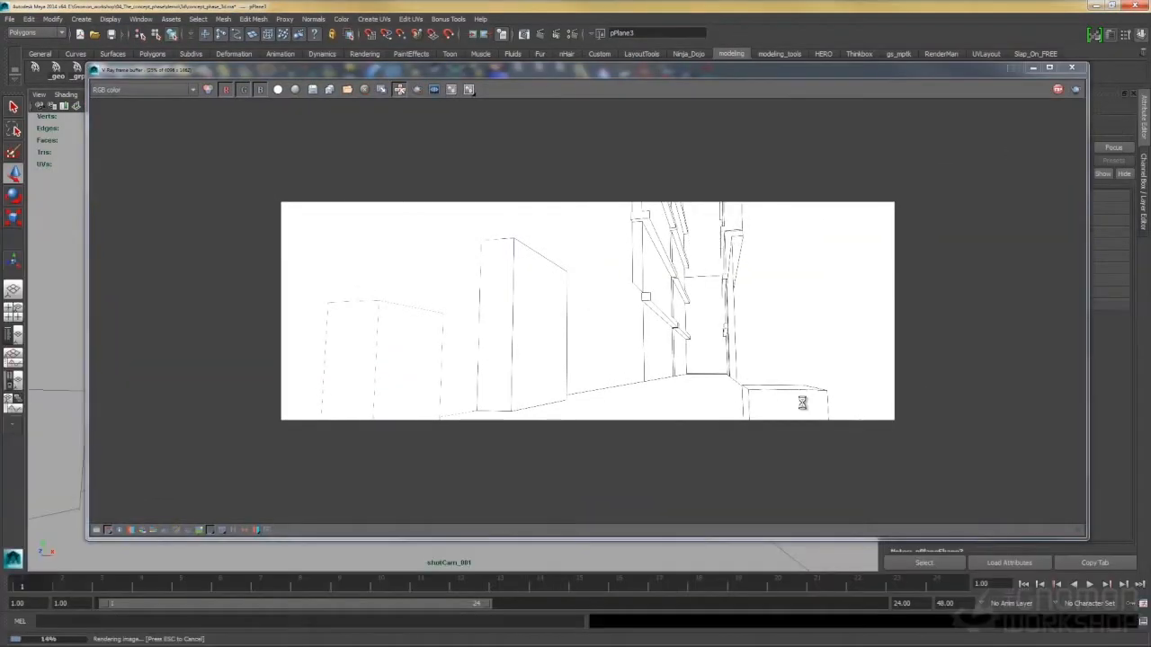
{"action": "scroll", "coordinate": [703, 284], "scroll_direction": "up", "scroll_amount": 1}
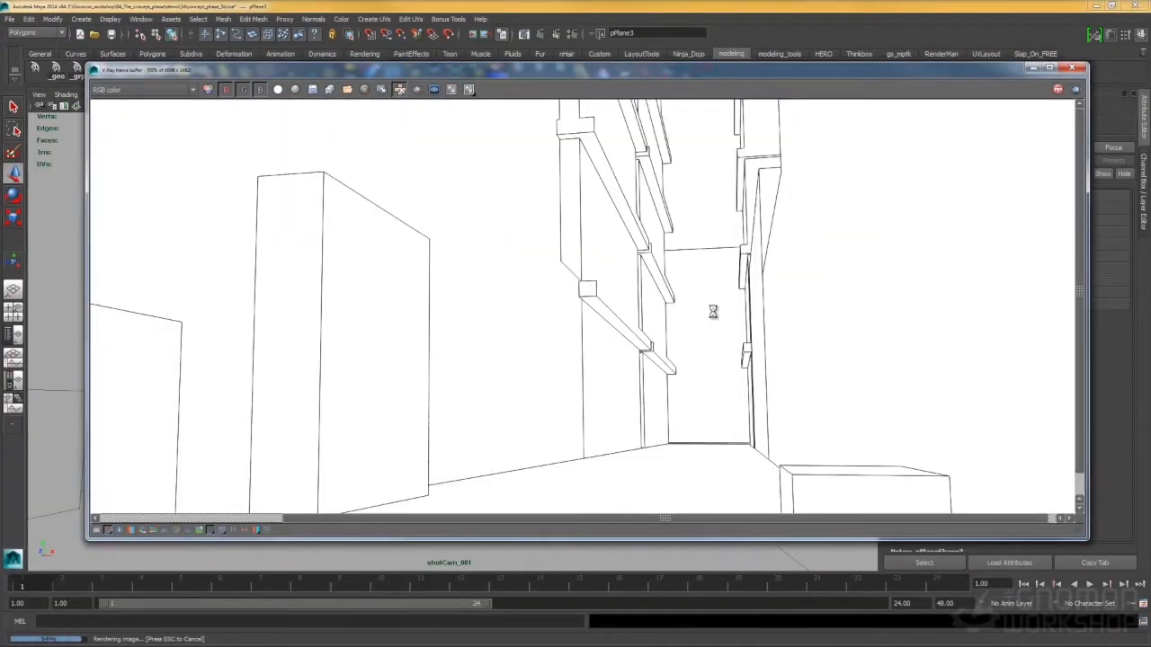
{"action": "scroll", "coordinate": [715, 316], "scroll_direction": "down", "scroll_amount": 2}
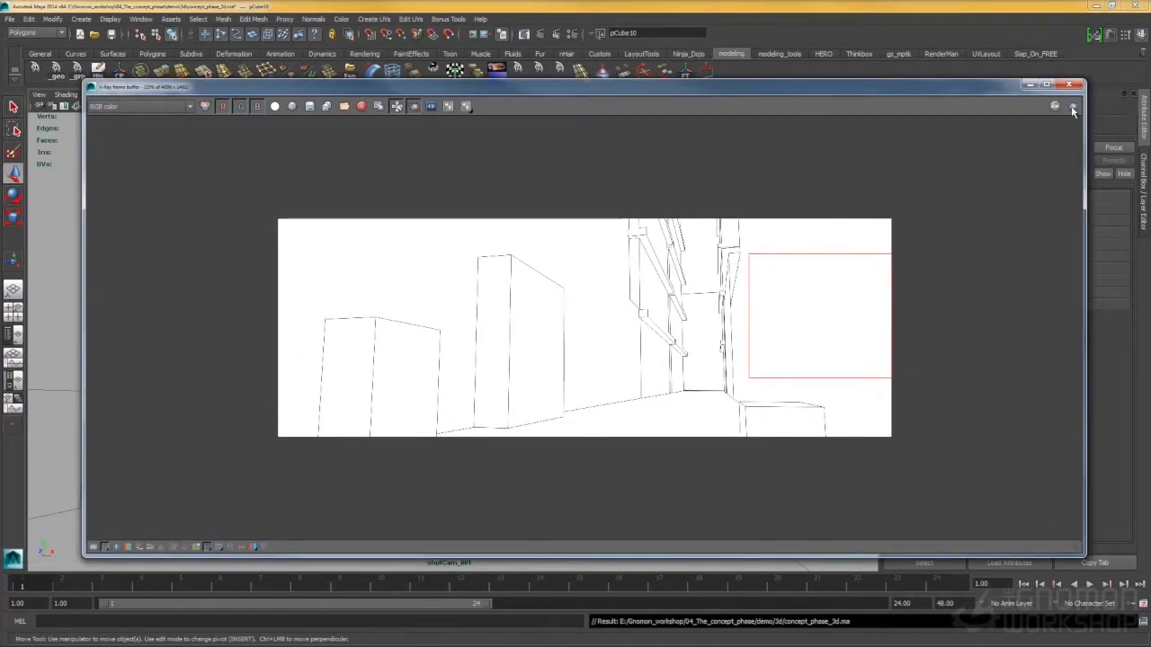
- Re-render only a region over the right wall where the new box was added, and examine its outlines
{"action": "left_click_drag", "start_coordinate": [854, 343], "coordinate": [897, 358]}
{"action": "left_click", "coordinate": [1072, 106]}
{"action": "scroll", "coordinate": [797, 265], "scroll_direction": "up", "scroll_amount": 2}
{"action": "scroll", "coordinate": [770, 225], "scroll_direction": "down", "scroll_amount": 2}
{"action": "scroll", "coordinate": [586, 339], "scroll_direction": "up", "scroll_amount": 1}
{"action": "scroll", "coordinate": [593, 328], "scroll_direction": "down", "scroll_amount": 1}
{"action": "double_click", "coordinate": [781, 90]}
{"action": "scroll", "coordinate": [689, 318], "scroll_direction": "up", "scroll_amount": 1}
{"action": "double_click", "coordinate": [708, 4]}
{"action": "left_click", "coordinate": [710, 75]}
- Switch the view to shotCam_002, render it with V-Ray and inspect the line image
{"action": "left_click", "coordinate": [187, 96]}
{"action": "left_click", "coordinate": [301, 129]}
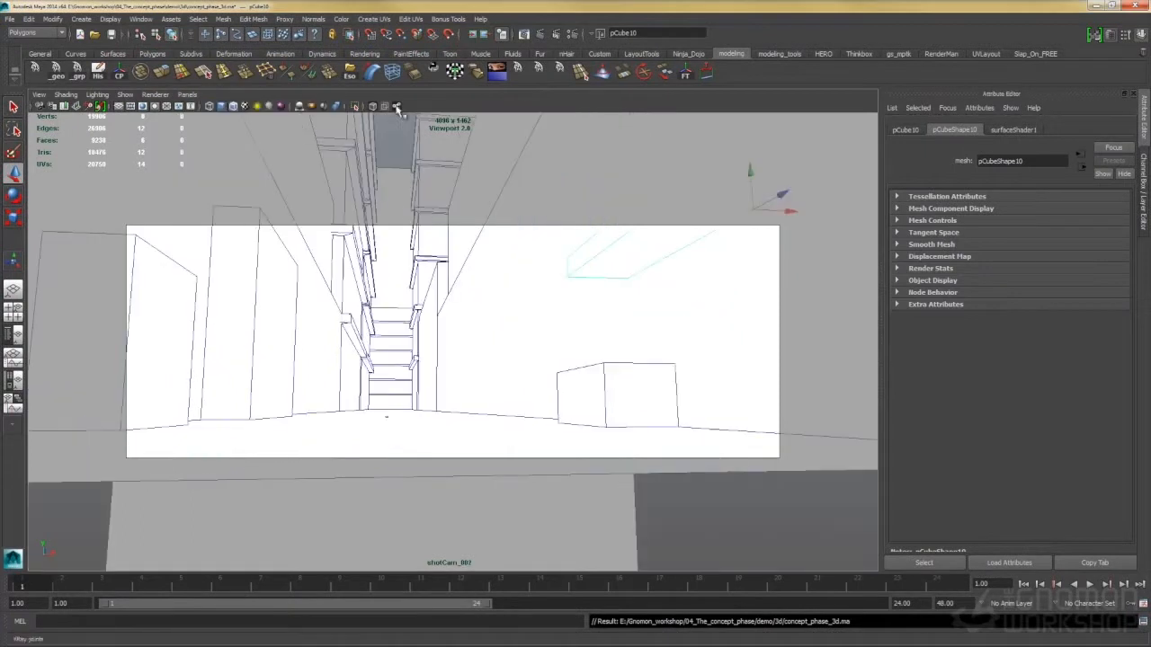
{"action": "left_click", "coordinate": [540, 34]}
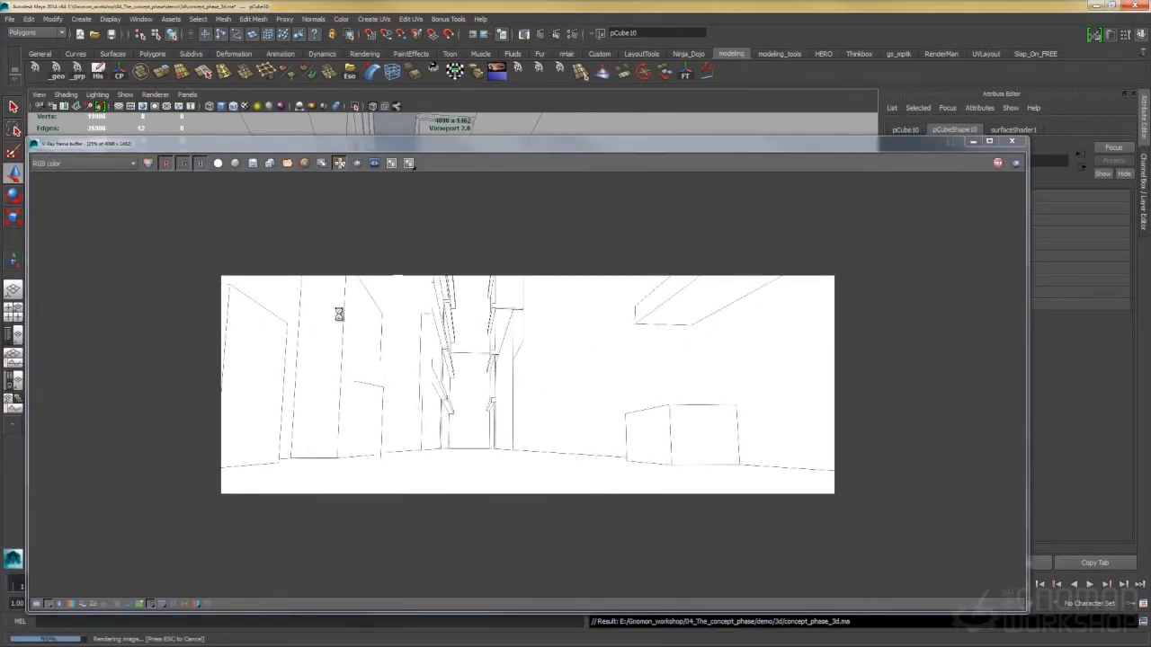
{"action": "left_click_drag", "start_coordinate": [548, 141], "coordinate": [578, 61]}
{"action": "scroll", "coordinate": [526, 284], "scroll_direction": "up", "scroll_amount": 1}
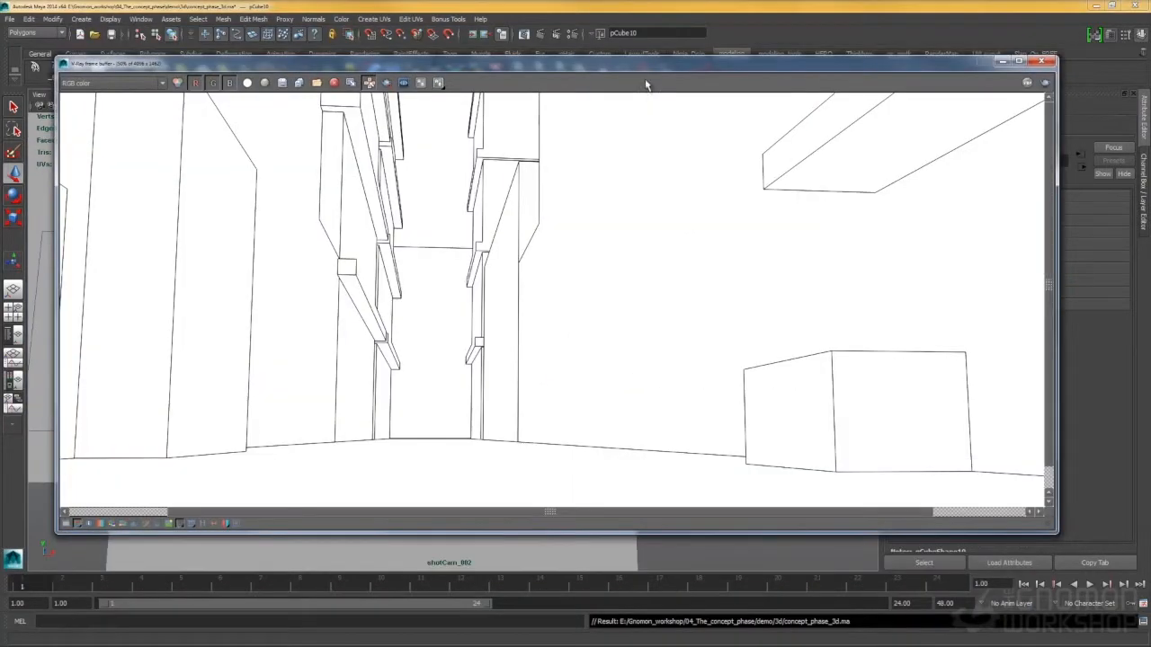
{"action": "scroll", "coordinate": [266, 439], "scroll_direction": "down", "scroll_amount": 1}
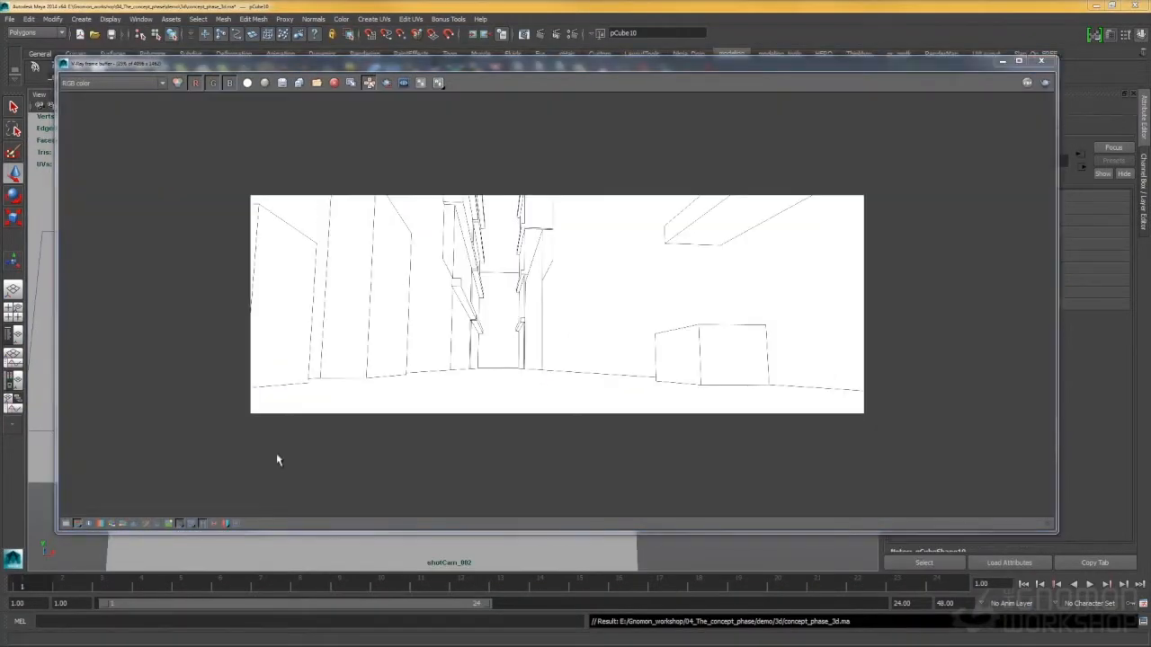
- Switch back to shotCam_001 and render the full frame again with V-Ray
{"action": "left_click_drag", "start_coordinate": [202, 65], "coordinate": [142, 219]}
{"action": "left_click", "coordinate": [187, 95]}
{"action": "left_click", "coordinate": [301, 140]}
{"action": "left_click", "coordinate": [540, 34]}
{"action": "left_click_drag", "start_coordinate": [498, 215], "coordinate": [615, 63]}
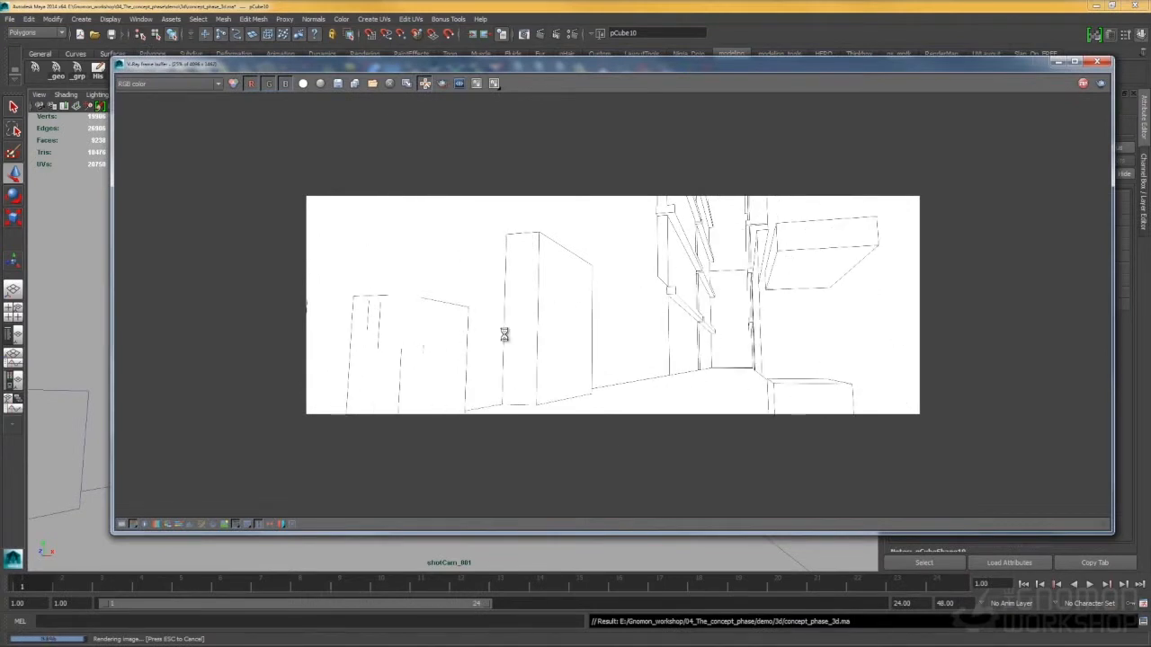
- Open the V-Ray render history and arrange it beside the frame buffer
{"action": "left_click", "coordinate": [258, 524]}
{"action": "left_click_drag", "start_coordinate": [122, 124], "coordinate": [85, 132]}
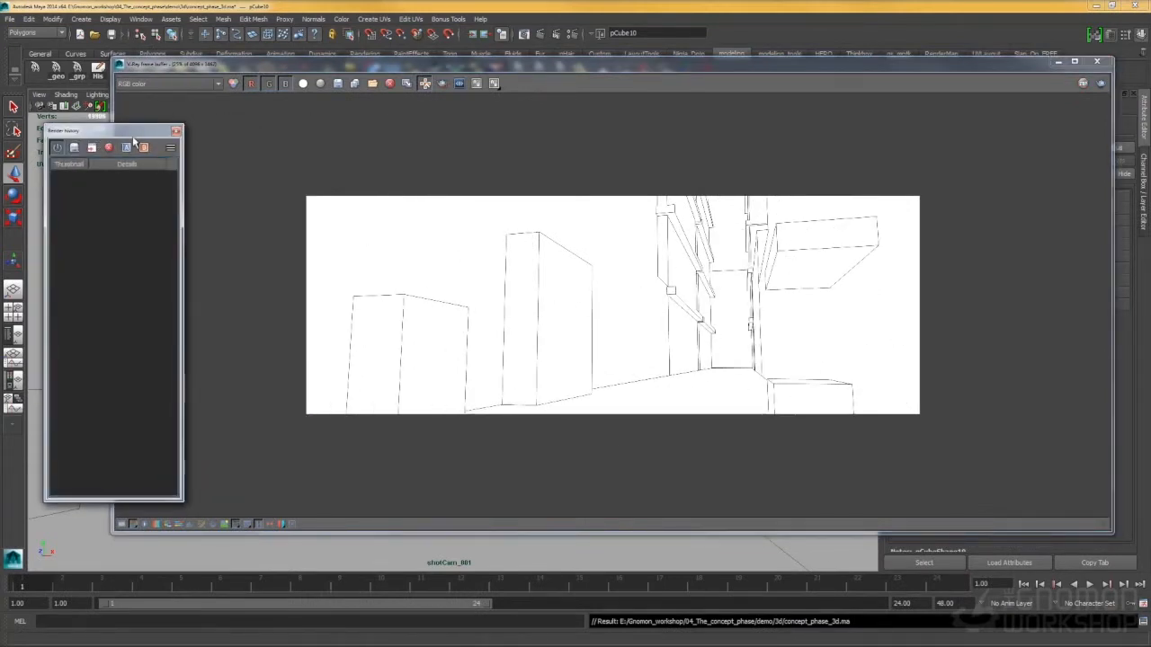
{"action": "left_click_drag", "start_coordinate": [508, 68], "coordinate": [489, 137]}
- Render the shotCam_002 view with V-Ray again and review the stored renders in the history
{"action": "left_click", "coordinate": [187, 96]}
{"action": "mouse_move", "coordinate": [207, 106]}
{"action": "left_click", "coordinate": [311, 129]}
{"action": "left_click", "coordinate": [541, 35]}
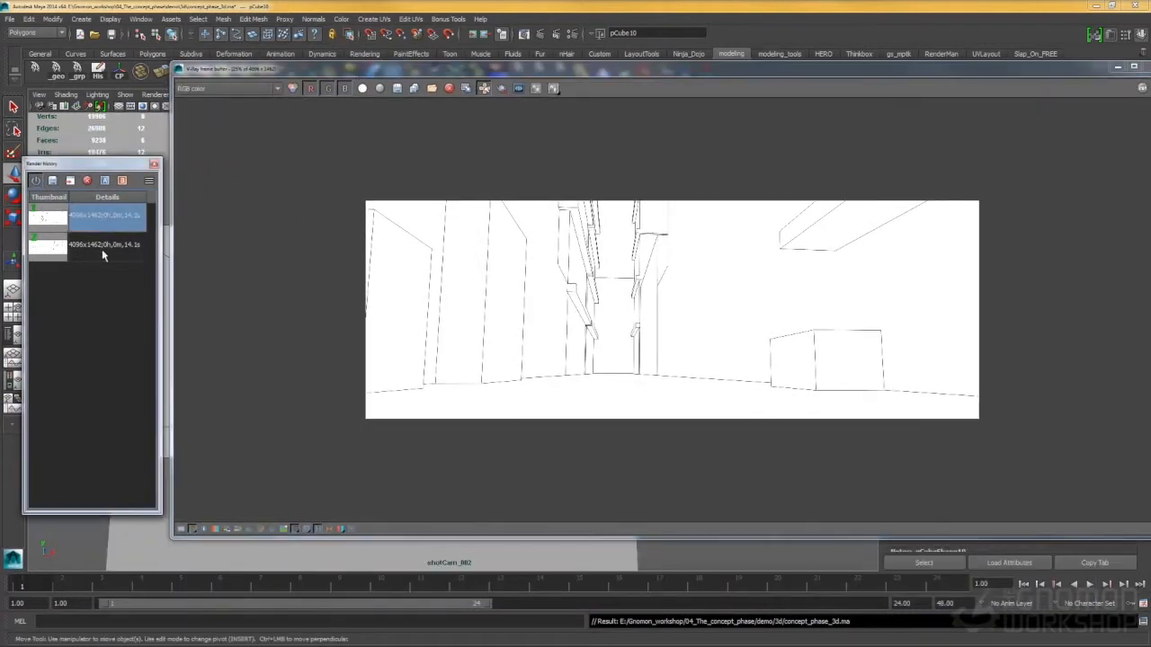
{"action": "left_click", "coordinate": [102, 252]}
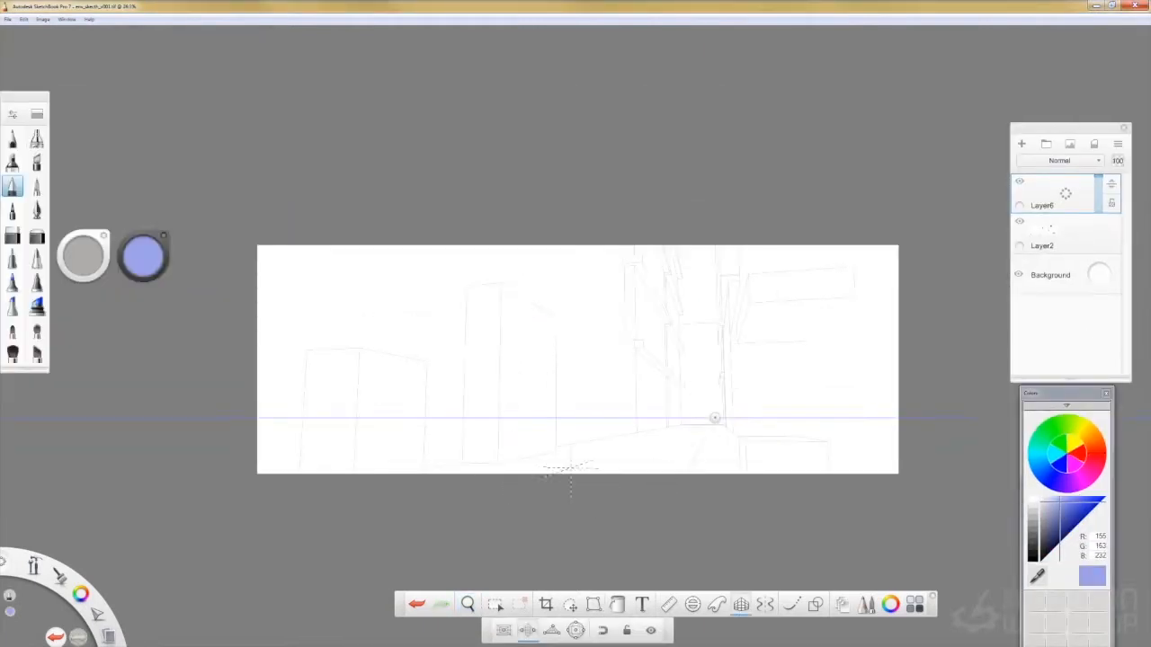
- In SketchBook Pro, draw pale blue perspective guide lines through the alley's vanishing point on the persp_guide layer
{"action": "left_click", "coordinate": [1047, 196]}
{"action": "left_click", "coordinate": [1040, 232]}
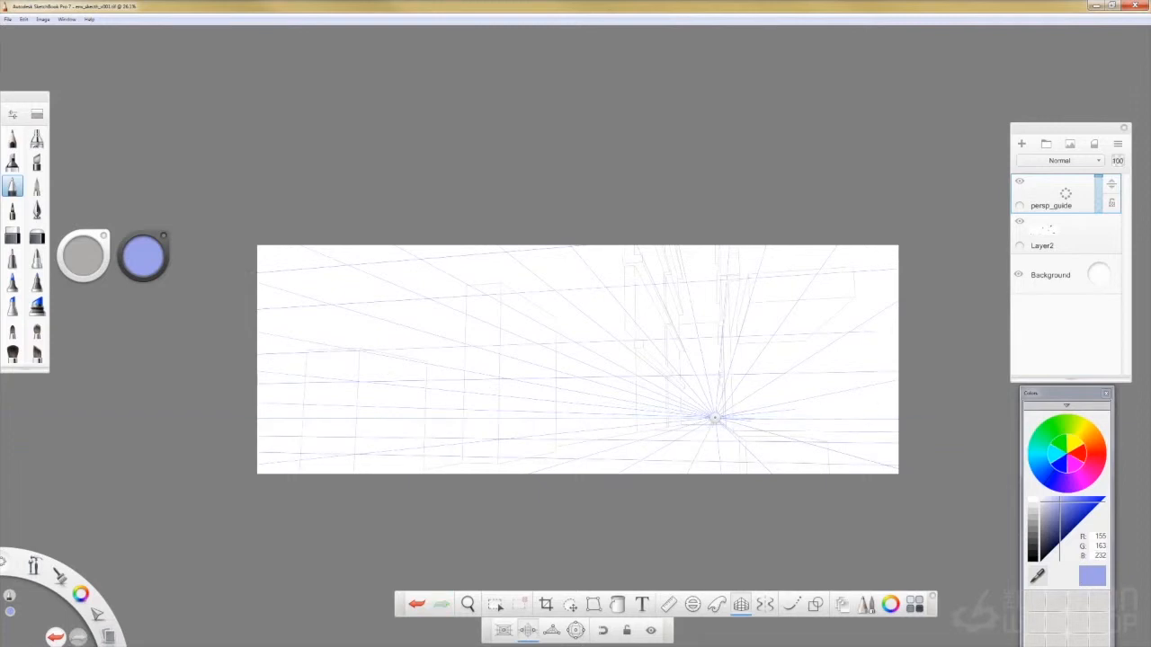
{"action": "left_click_drag", "start_coordinate": [875, 432], "coordinate": [294, 427]}
- Rule vertical guide lines across the whole canvas over the line render with the Ruler
{"action": "left_click", "coordinate": [669, 605]}
{"action": "left_click_drag", "start_coordinate": [945, 354], "coordinate": [773, 185]}
{"action": "left_click_drag", "start_coordinate": [775, 262], "coordinate": [524, 339]}
{"action": "left_click_drag", "start_coordinate": [500, 247], "coordinate": [500, 441]}
{"action": "left_click_drag", "start_coordinate": [524, 338], "coordinate": [443, 343]}
{"action": "left_click_drag", "start_coordinate": [419, 248], "coordinate": [392, 447]}
{"action": "left_click_drag", "start_coordinate": [442, 344], "coordinate": [369, 343]}
{"action": "left_click_drag", "start_coordinate": [345, 247], "coordinate": [346, 468]}
{"action": "left_click_drag", "start_coordinate": [284, 247], "coordinate": [284, 467]}
{"action": "left_click_drag", "start_coordinate": [308, 342], "coordinate": [577, 364]}
{"action": "left_click_drag", "start_coordinate": [554, 247], "coordinate": [554, 467]}
{"action": "left_click_drag", "start_coordinate": [666, 247], "coordinate": [666, 468]}
{"action": "left_click_drag", "start_coordinate": [800, 391], "coordinate": [866, 382]}
{"action": "scroll", "coordinate": [869, 365], "scroll_direction": "down", "scroll_amount": 1}
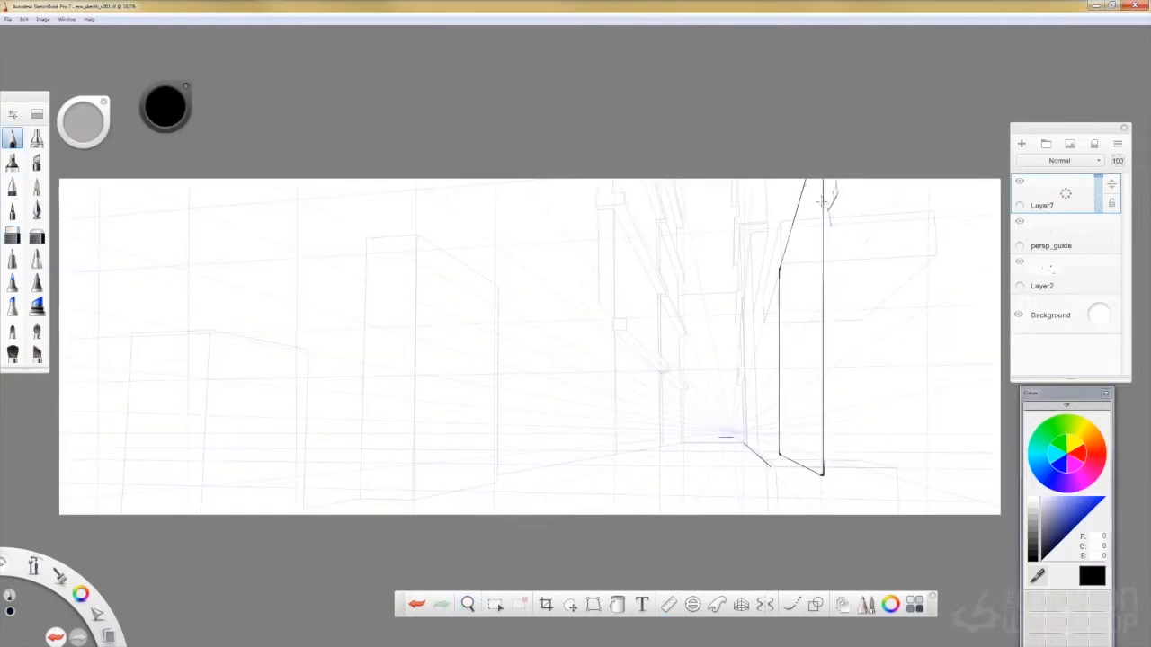
- Show the Pencil's brush properties and sketch a rough vertical edge beside the near right wall corner
{"action": "double_click", "coordinate": [12, 138]}
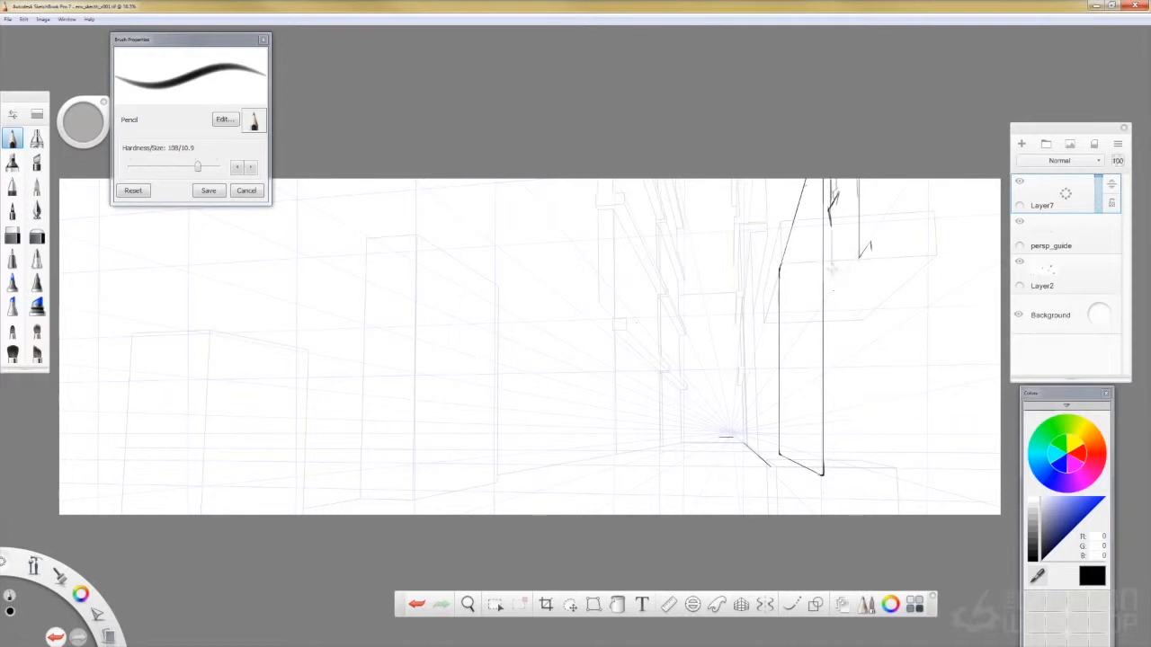
{"action": "left_click_drag", "start_coordinate": [830, 372], "coordinate": [833, 475]}
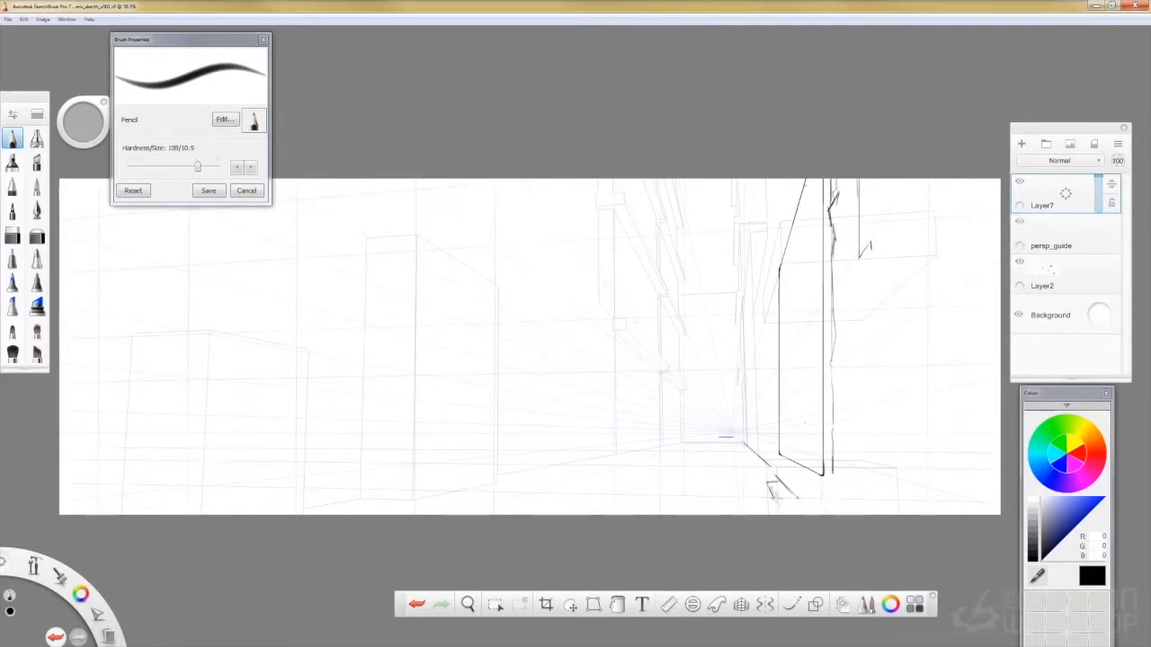
- Sketch the stepped ledge and short posts at the base of the right wall using the Ruler and Pencil
{"action": "key", "text": "r"}
{"action": "left_click_drag", "start_coordinate": [835, 491], "coordinate": [815, 534]}
{"action": "left_click_drag", "start_coordinate": [775, 469], "coordinate": [826, 513]}
{"action": "mouse_move", "coordinate": [814, 534]}
{"action": "left_mouse_down"}
{"action": "mouse_move", "coordinate": [892, 517]}
{"action": "mouse_move", "coordinate": [831, 499]}
{"action": "mouse_move", "coordinate": [816, 507]}
{"action": "left_mouse_up"}
{"action": "key", "text": "r"}
{"action": "key", "text": "ctrl+z"}
{"action": "left_click", "coordinate": [17, 237]}
{"action": "left_click", "coordinate": [13, 138]}
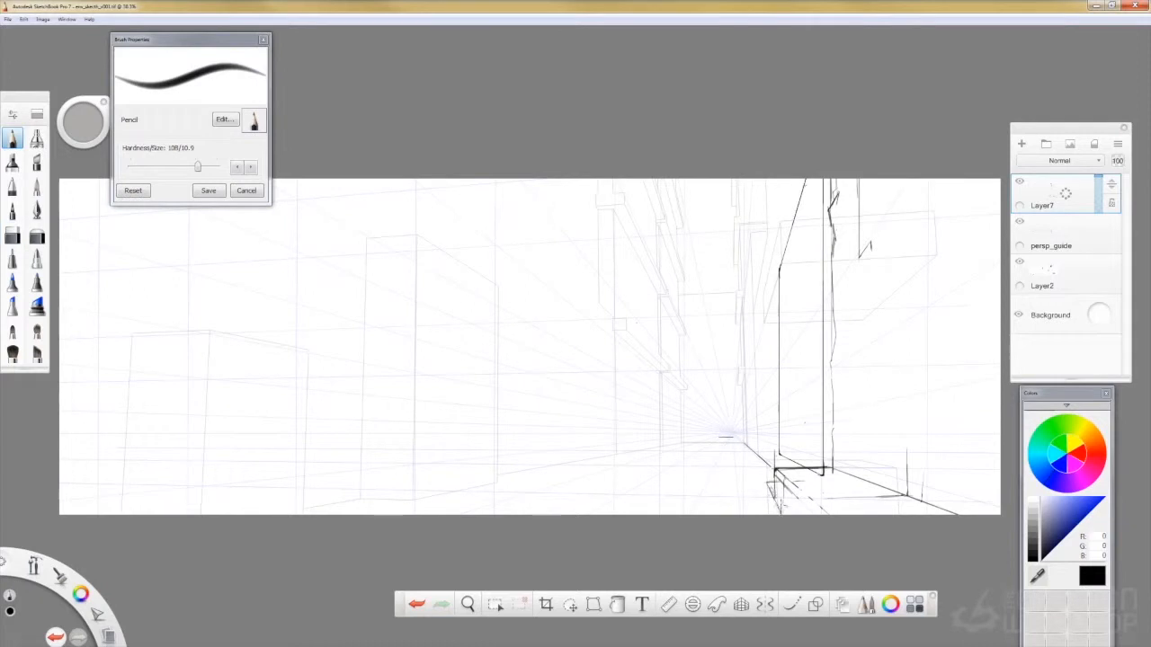
{"action": "left_click_drag", "start_coordinate": [871, 453], "coordinate": [871, 485]}
{"action": "left_click_drag", "start_coordinate": [1019, 221], "coordinate": [1019, 261]}
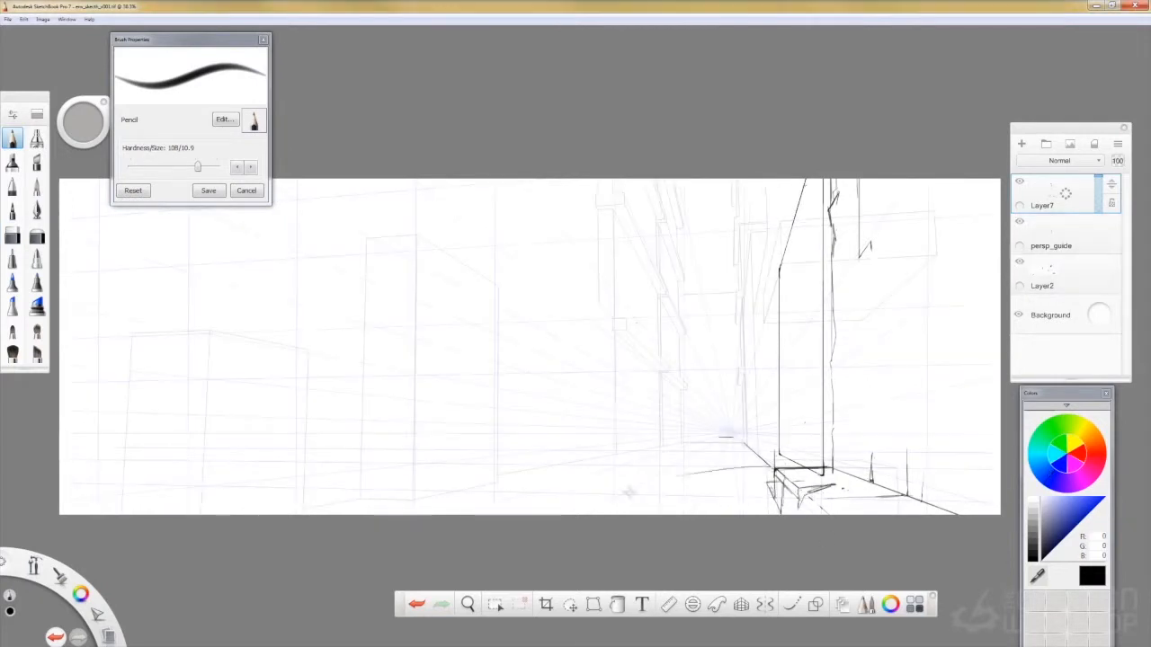
- Rule a horizontal pavement line from the wall ledge across the alley floor, undoing the stray strokes
{"action": "left_click_drag", "start_coordinate": [779, 469], "coordinate": [663, 465]}
{"action": "key", "text": "ctrl+z"}
{"action": "key", "text": "r"}
{"action": "left_click_drag", "start_coordinate": [893, 517], "coordinate": [823, 491]}
{"action": "left_click_drag", "start_coordinate": [724, 457], "coordinate": [560, 489]}
{"action": "left_click_drag", "start_coordinate": [773, 467], "coordinate": [698, 465]}
{"action": "mouse_move", "coordinate": [823, 492]}
{"action": "left_mouse_down"}
{"action": "mouse_move", "coordinate": [743, 448]}
{"action": "mouse_move", "coordinate": [734, 455]}
{"action": "left_mouse_up"}
{"action": "key", "text": "ctrl+z"}
- Rule diagonal and horizontal pavement edges stepping from the alley floor line down to the canvas's lower edge
{"action": "mouse_move", "coordinate": [678, 440]}
{"action": "left_mouse_down"}
{"action": "mouse_move", "coordinate": [562, 464]}
{"action": "mouse_move", "coordinate": [681, 511]}
{"action": "left_mouse_up"}
{"action": "left_click_drag", "start_coordinate": [698, 464], "coordinate": [665, 494]}
{"action": "left_click_drag", "start_coordinate": [747, 450], "coordinate": [769, 519]}
{"action": "left_click_drag", "start_coordinate": [665, 493], "coordinate": [604, 493]}
{"action": "left_click_drag", "start_coordinate": [768, 519], "coordinate": [749, 448]}
{"action": "left_click_drag", "start_coordinate": [681, 513], "coordinate": [616, 516]}
{"action": "left_click_drag", "start_coordinate": [604, 494], "coordinate": [564, 515]}
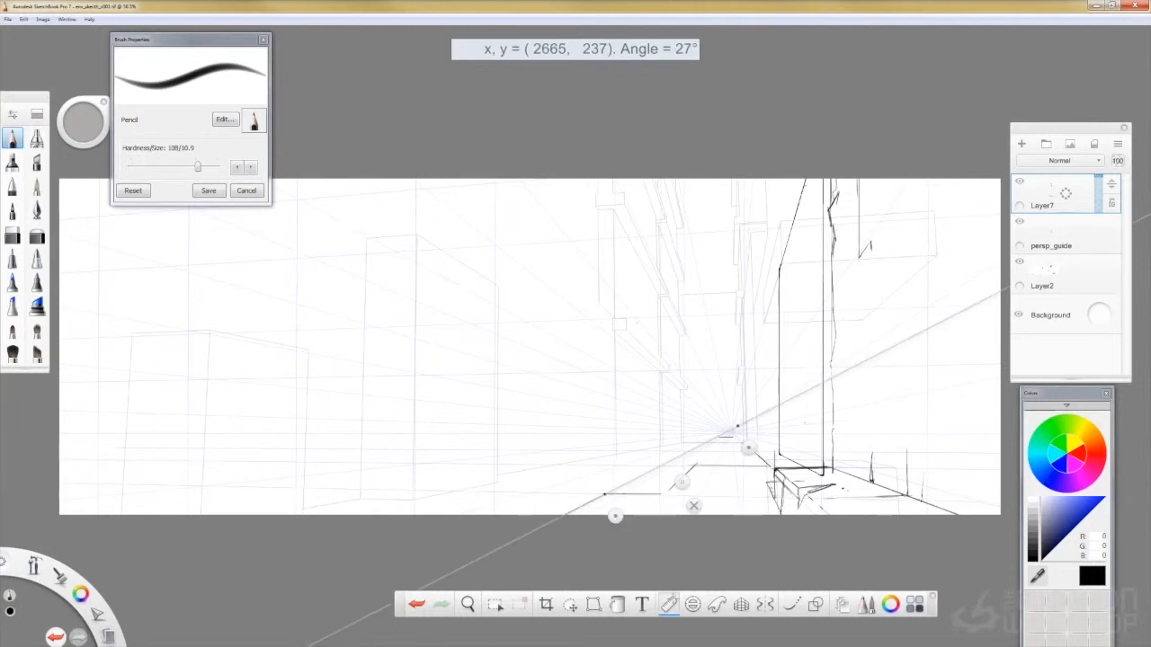
{"action": "key", "text": "r"}
- Toggle the persp_guide and Layer2 layers to check the sketch without its guides
{"action": "key", "text": "e"}
{"action": "left_click", "coordinate": [1018, 220]}
{"action": "left_click", "coordinate": [1018, 261]}
{"action": "left_click", "coordinate": [1019, 221]}
{"action": "left_click", "coordinate": [1018, 261]}
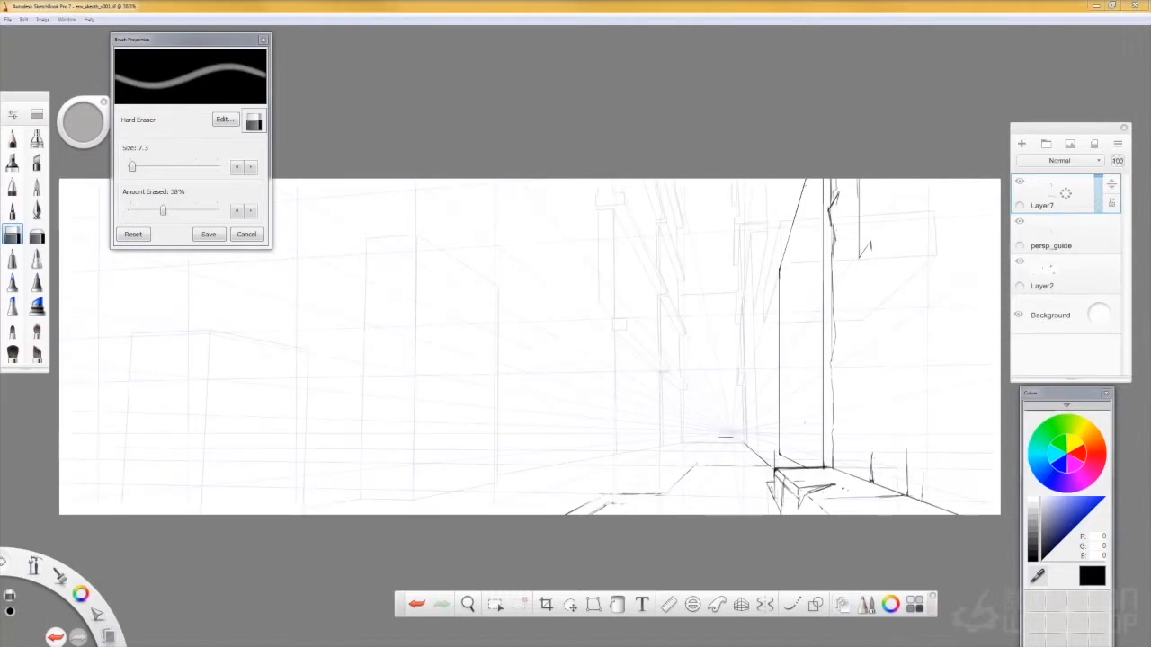
{"action": "key", "text": "e"}
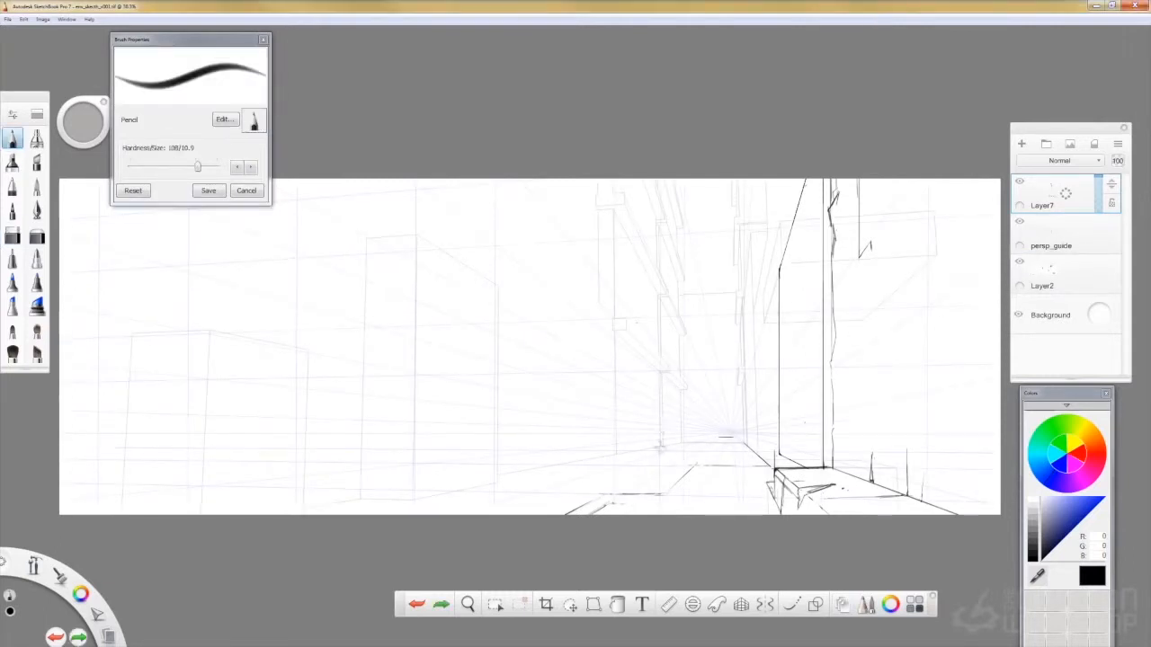
- Rule the far left wall's corner and overhang on Layer7, and sketch a small stacked object beside it on a new layer
{"action": "left_click_drag", "start_coordinate": [659, 447], "coordinate": [660, 374]}
{"action": "key", "text": "r"}
{"action": "left_click_drag", "start_coordinate": [614, 510], "coordinate": [559, 328]}
{"action": "key", "text": "r"}
{"action": "key", "text": "r"}
{"action": "mouse_move", "coordinate": [644, 362]}
{"action": "left_mouse_down"}
{"action": "mouse_move", "coordinate": [645, 452]}
{"action": "mouse_move", "coordinate": [612, 456]}
{"action": "left_mouse_up"}
{"action": "key", "text": "r"}
{"action": "key", "text": "ctrl+l"}
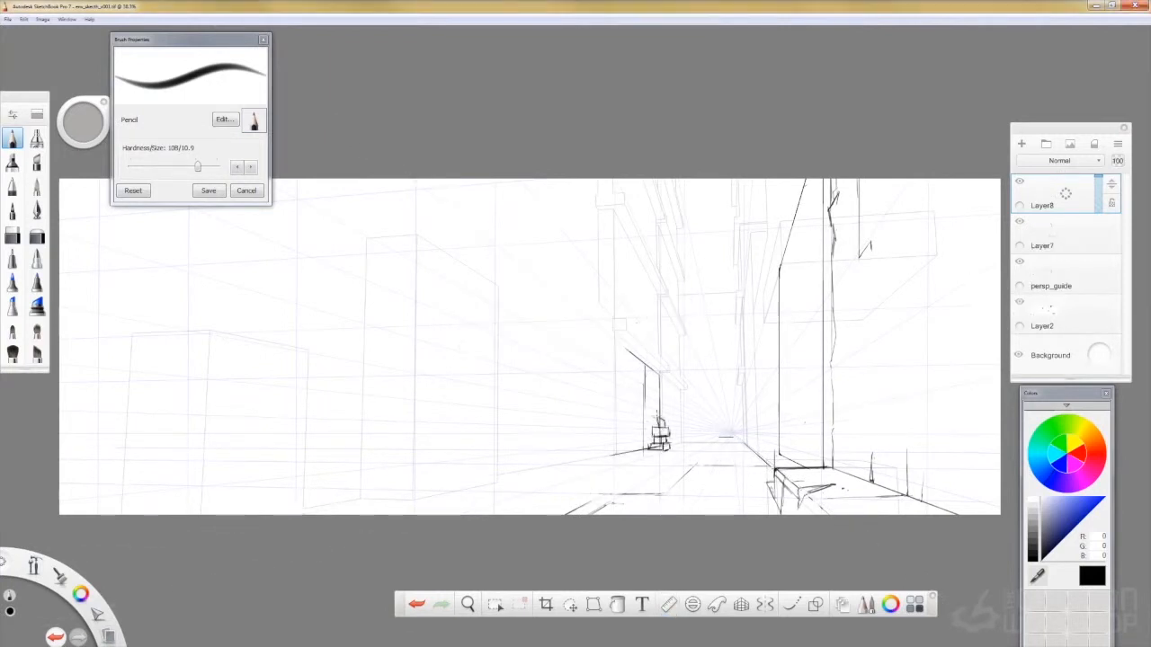
- Sketch ground lines at the alley's far end on Layer7 and set the Pencil to 6B/5.2
{"action": "left_click", "coordinate": [1064, 235]}
{"action": "mouse_move", "coordinate": [680, 444]}
{"action": "left_mouse_down"}
{"action": "mouse_move", "coordinate": [732, 438]}
{"action": "mouse_move", "coordinate": [706, 440]}
{"action": "left_mouse_up"}
{"action": "left_click_drag", "start_coordinate": [803, 399], "coordinate": [787, 440]}
{"action": "key", "text": "ctrl+z"}
{"action": "left_click_drag", "start_coordinate": [200, 167], "coordinate": [161, 167]}
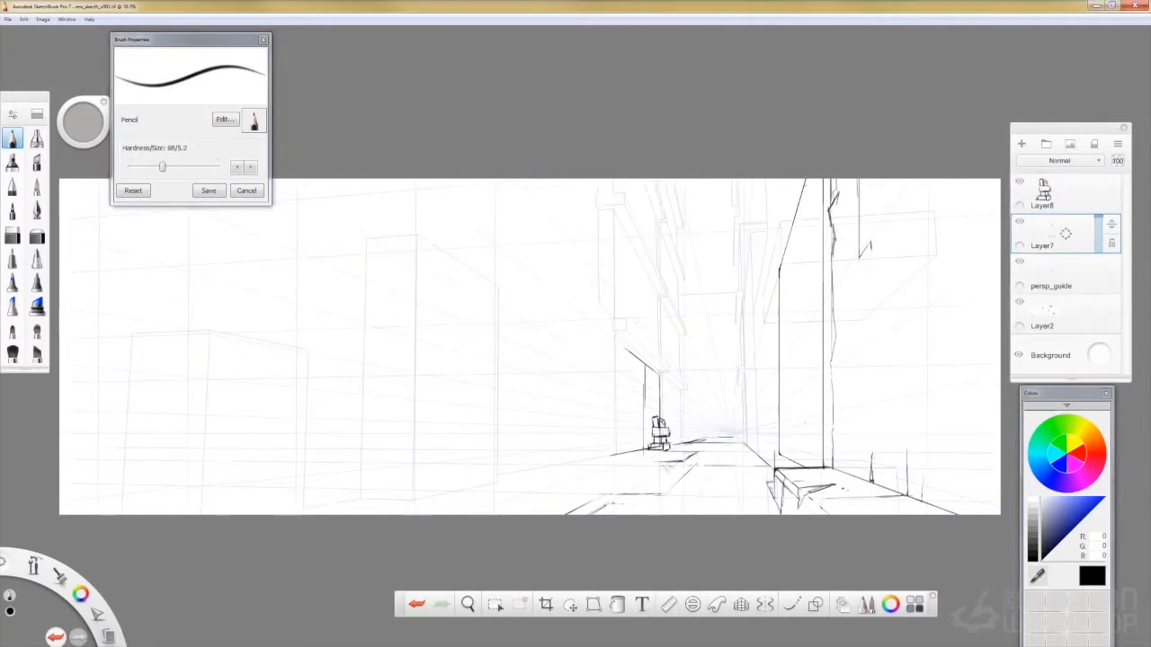
- On Layer8, sketch a large tied garbage bag with folds in the right foreground
{"action": "left_click", "coordinate": [1054, 198]}
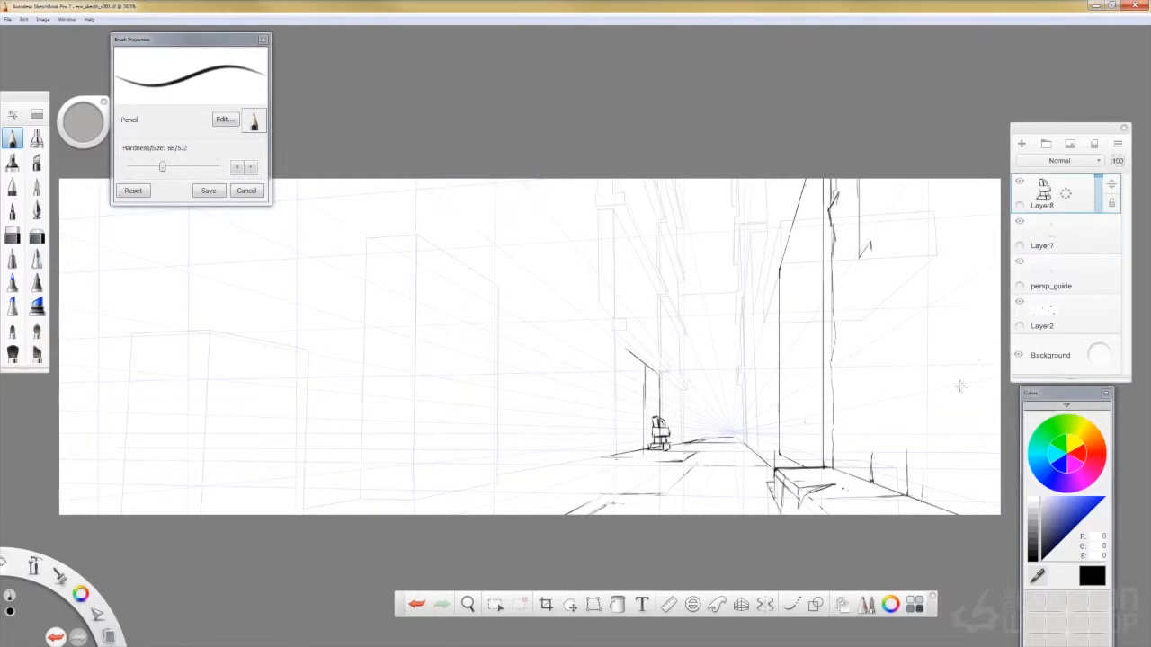
{"action": "mouse_move", "coordinate": [993, 410]}
{"action": "left_mouse_down"}
{"action": "mouse_move", "coordinate": [955, 398]}
{"action": "mouse_move", "coordinate": [867, 475]}
{"action": "left_mouse_up"}
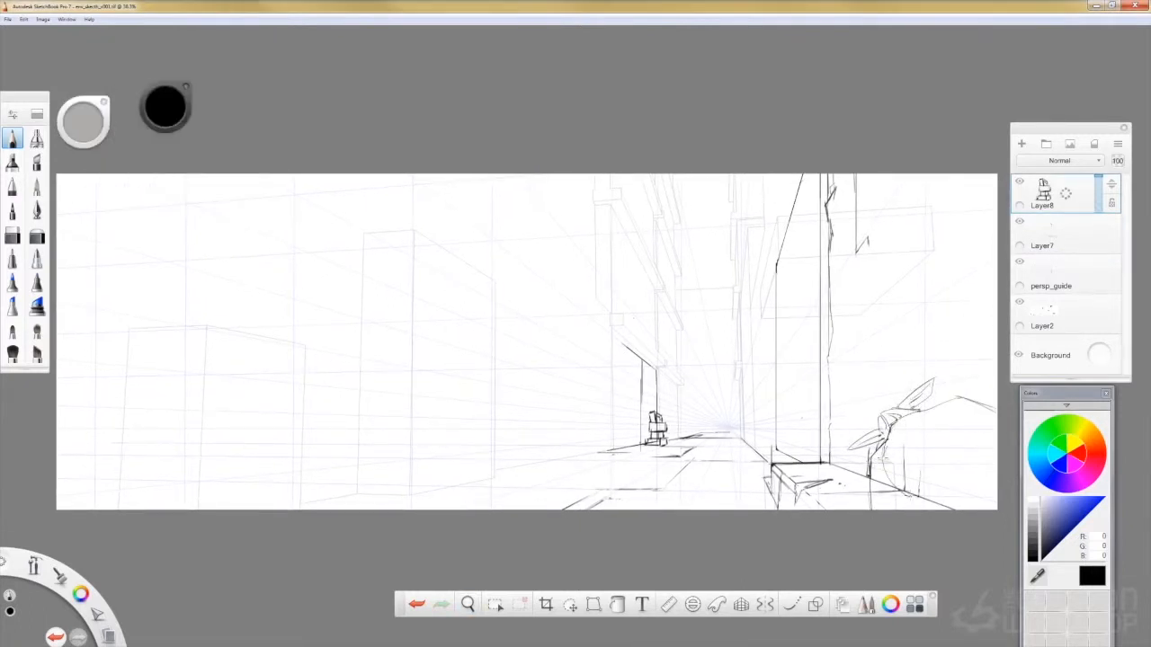
{"action": "left_click_drag", "start_coordinate": [932, 420], "coordinate": [981, 462]}
{"action": "left_click_drag", "start_coordinate": [994, 469], "coordinate": [935, 485]}
{"action": "left_click_drag", "start_coordinate": [884, 449], "coordinate": [875, 499]}
- Set the Hard Eraser size to 67.0 and erase the Layer7 curb lines crossing the garbage bag
{"action": "left_click", "coordinate": [1048, 235]}
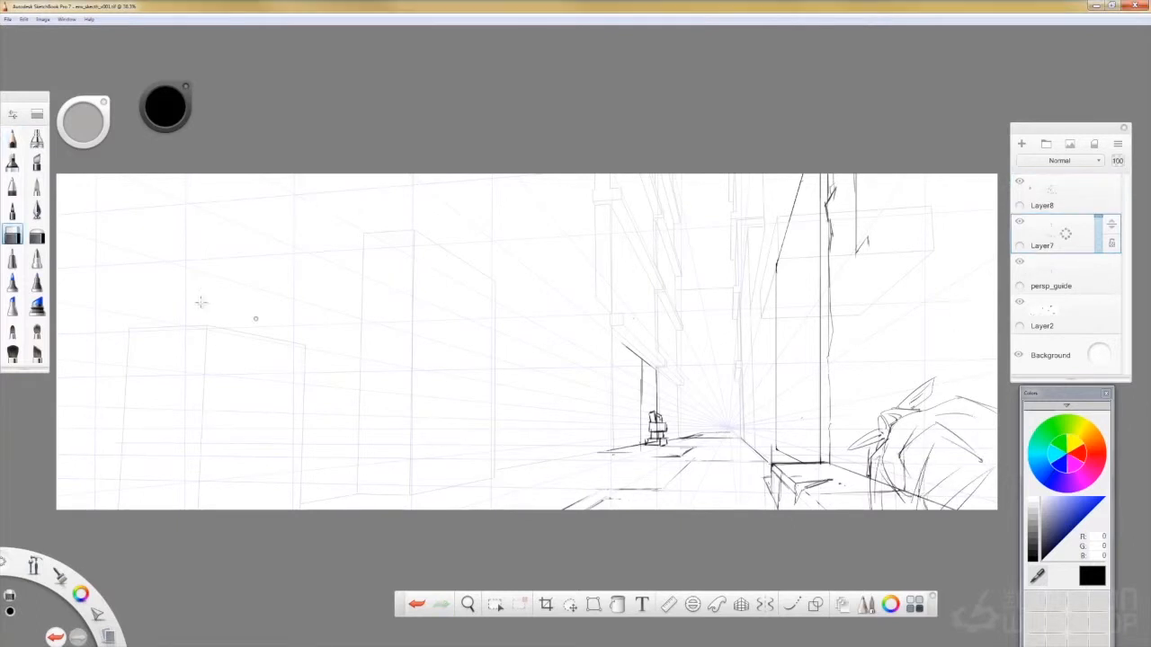
{"action": "double_click", "coordinate": [13, 234]}
{"action": "left_click_drag", "start_coordinate": [133, 167], "coordinate": [153, 167]}
{"action": "left_click_drag", "start_coordinate": [939, 500], "coordinate": [880, 482]}
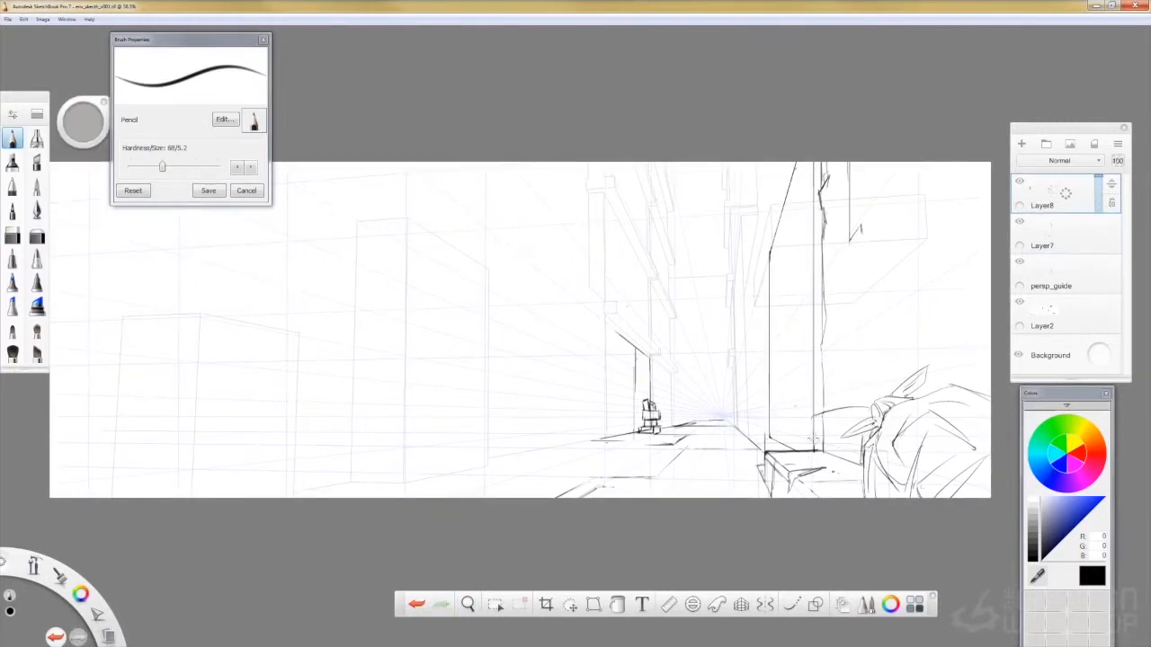
- Sketch a second, smaller garbage bag between the wall ledge and the large bag
{"action": "left_click_drag", "start_coordinate": [813, 439], "coordinate": [809, 449]}
{"action": "key", "text": "ctrl+z"}
{"action": "mouse_move", "coordinate": [813, 466]}
{"action": "left_mouse_down"}
{"action": "mouse_move", "coordinate": [832, 496]}
{"action": "mouse_move", "coordinate": [861, 494]}
{"action": "left_mouse_up"}
{"action": "left_click_drag", "start_coordinate": [825, 402], "coordinate": [871, 403]}
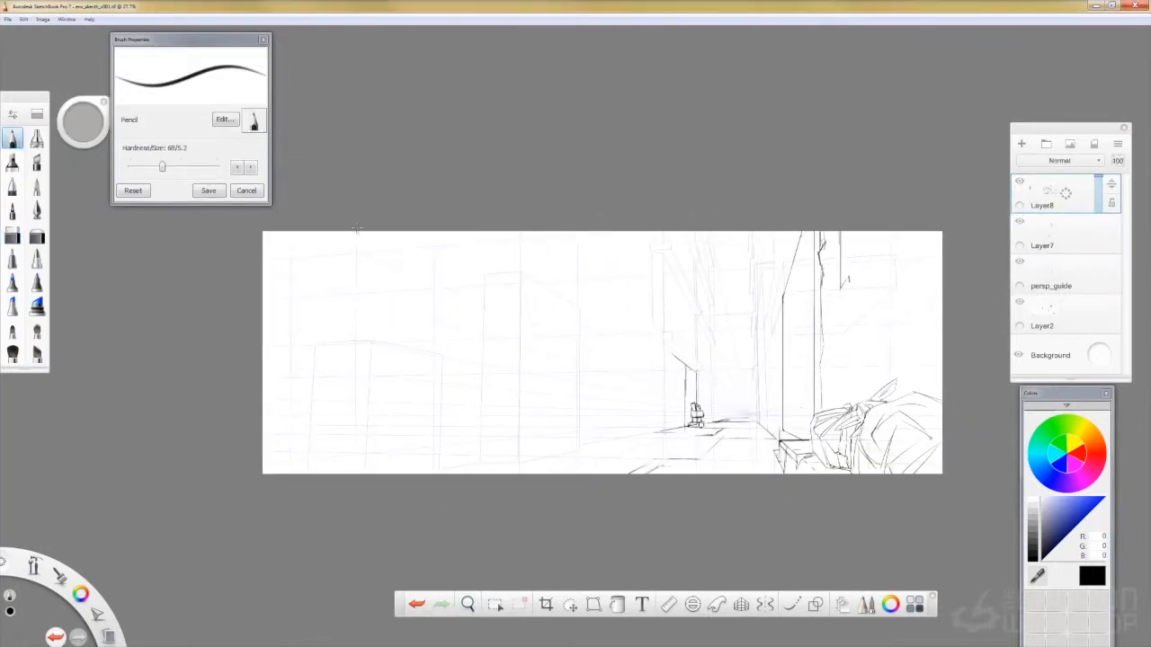
- On Layer8, draw two vertical lines for the left foreground wall and pipe, with a small bracket
{"action": "left_click_drag", "start_coordinate": [357, 232], "coordinate": [357, 444]}
{"action": "left_click_drag", "start_coordinate": [304, 227], "coordinate": [363, 530]}
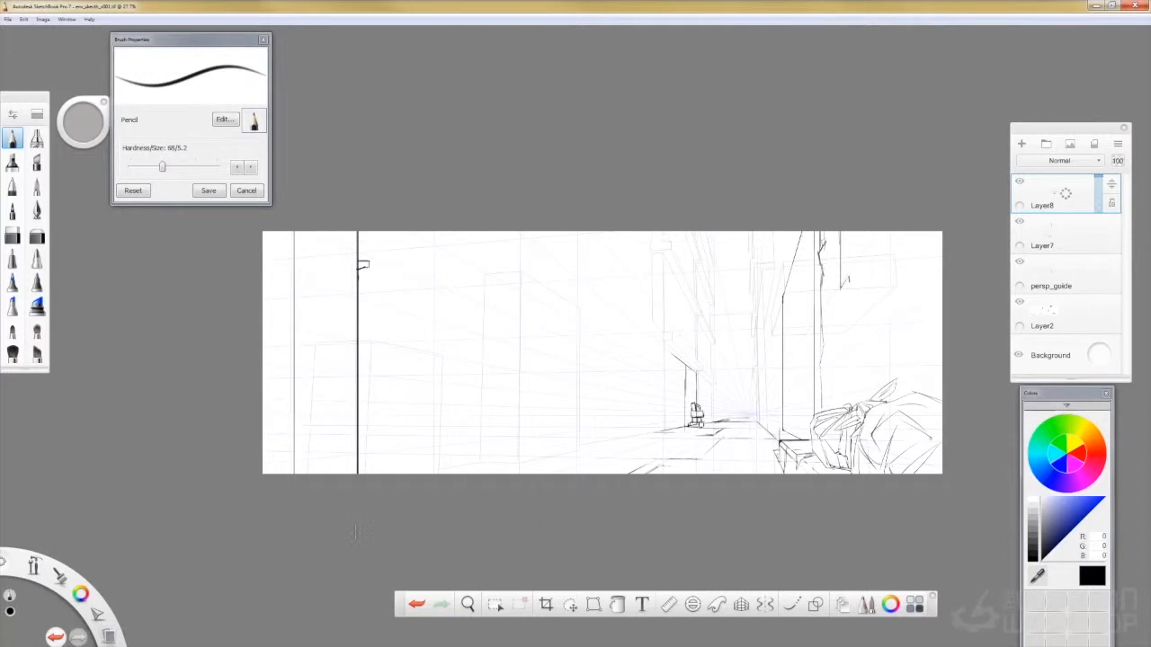
{"action": "left_click_drag", "start_coordinate": [256, 319], "coordinate": [326, 319]}
{"action": "key", "text": "r"}
{"action": "left_click_drag", "start_coordinate": [330, 565], "coordinate": [321, 341]}
{"action": "left_click_drag", "start_coordinate": [259, 304], "coordinate": [327, 319]}
{"action": "key", "text": "r"}
{"action": "key", "text": "ctrl+z"}
{"action": "key", "text": "ctrl+z"}
{"action": "key", "text": "ctrl+z"}
{"action": "left_click", "coordinate": [693, 606]}
{"action": "left_click_drag", "start_coordinate": [575, 337], "coordinate": [432, 344]}
{"action": "left_click_drag", "start_coordinate": [619, 365], "coordinate": [604, 360]}
{"action": "left_click", "coordinate": [694, 611]}
- On a new layer, try ruling a horizontal line and converging construction lines in the left foreground for an ellipse
{"action": "left_click", "coordinate": [673, 608]}
{"action": "left_click", "coordinate": [1021, 144]}
{"action": "left_click_drag", "start_coordinate": [519, 383], "coordinate": [516, 401]}
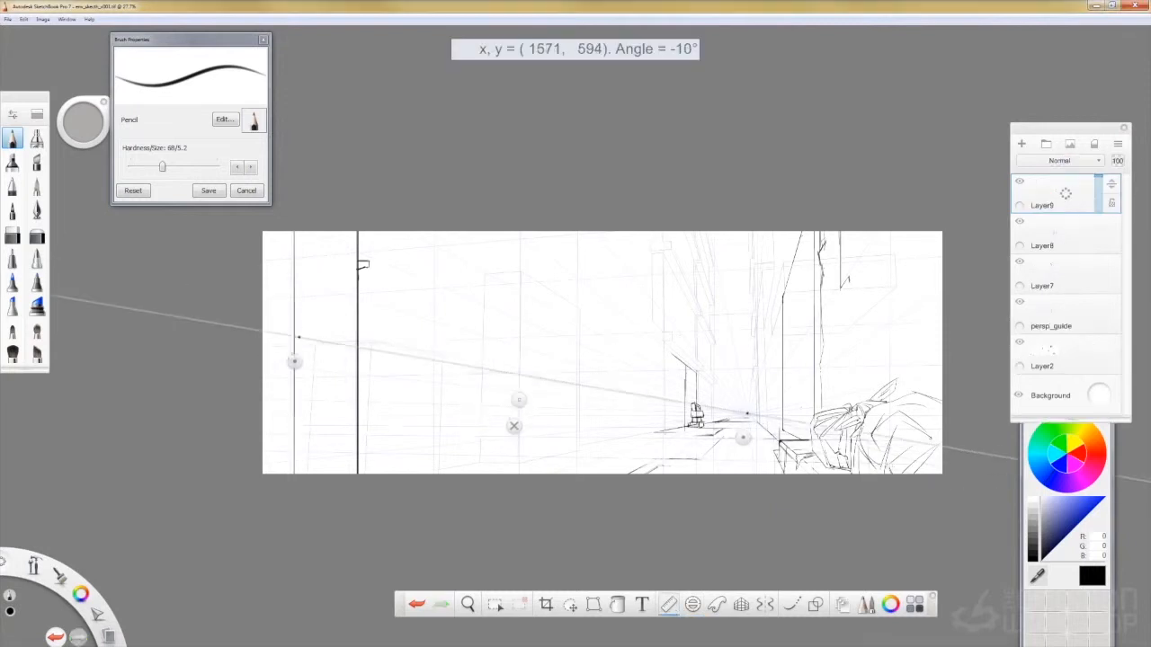
{"action": "left_click", "coordinate": [512, 427]}
{"action": "left_click_drag", "start_coordinate": [273, 297], "coordinate": [574, 297]}
{"action": "key", "text": "r"}
{"action": "left_click_drag", "start_coordinate": [271, 354], "coordinate": [314, 333]}
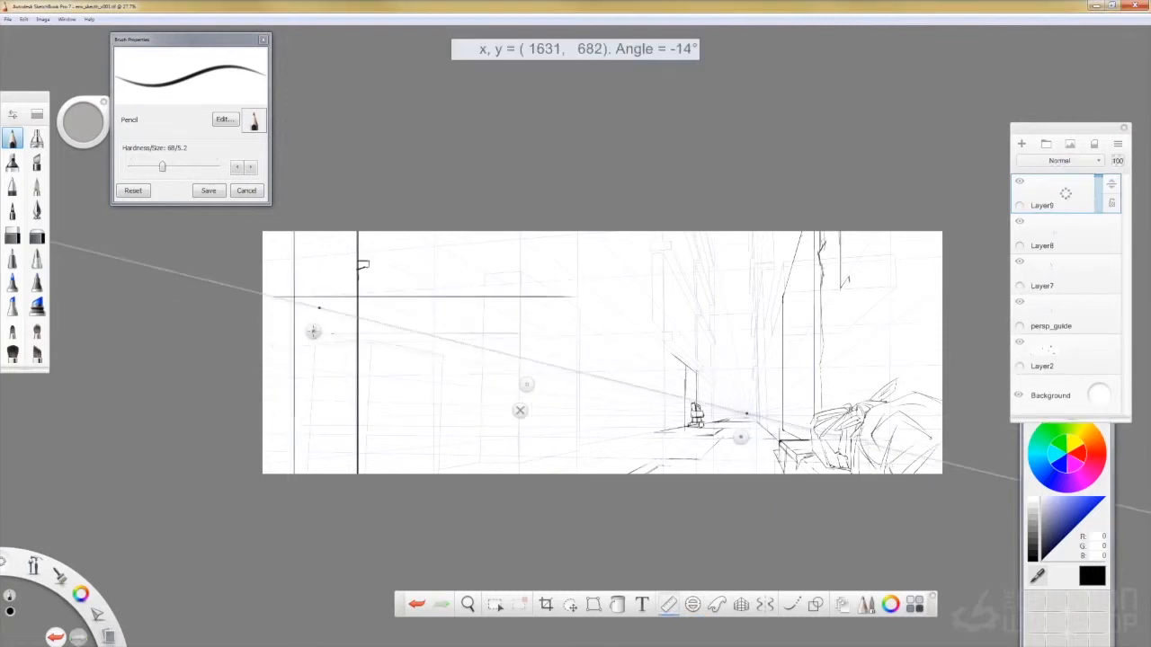
{"action": "left_click_drag", "start_coordinate": [275, 297], "coordinate": [426, 334]}
{"action": "left_click_drag", "start_coordinate": [314, 333], "coordinate": [364, 307]}
{"action": "left_click_drag", "start_coordinate": [519, 334], "coordinate": [410, 302]}
{"action": "key", "text": "e"}
{"action": "left_click_drag", "start_coordinate": [281, 299], "coordinate": [573, 297]}
- Draw a flat 10° ellipse on a new layer with the Ellipse guide and delete the construction-line layer
{"action": "left_click", "coordinate": [693, 606]}
{"action": "left_click_drag", "start_coordinate": [432, 343], "coordinate": [442, 325]}
{"action": "key", "text": "b"}
{"action": "left_click", "coordinate": [1021, 143]}
{"action": "left_click", "coordinate": [1068, 235]}
{"action": "mouse_move", "coordinate": [1098, 220]}
{"action": "left_mouse_down"}
{"action": "mouse_move", "coordinate": [1098, 237]}
{"action": "mouse_move", "coordinate": [1045, 239]}
{"action": "left_mouse_up"}
{"action": "left_click", "coordinate": [1019, 222]}
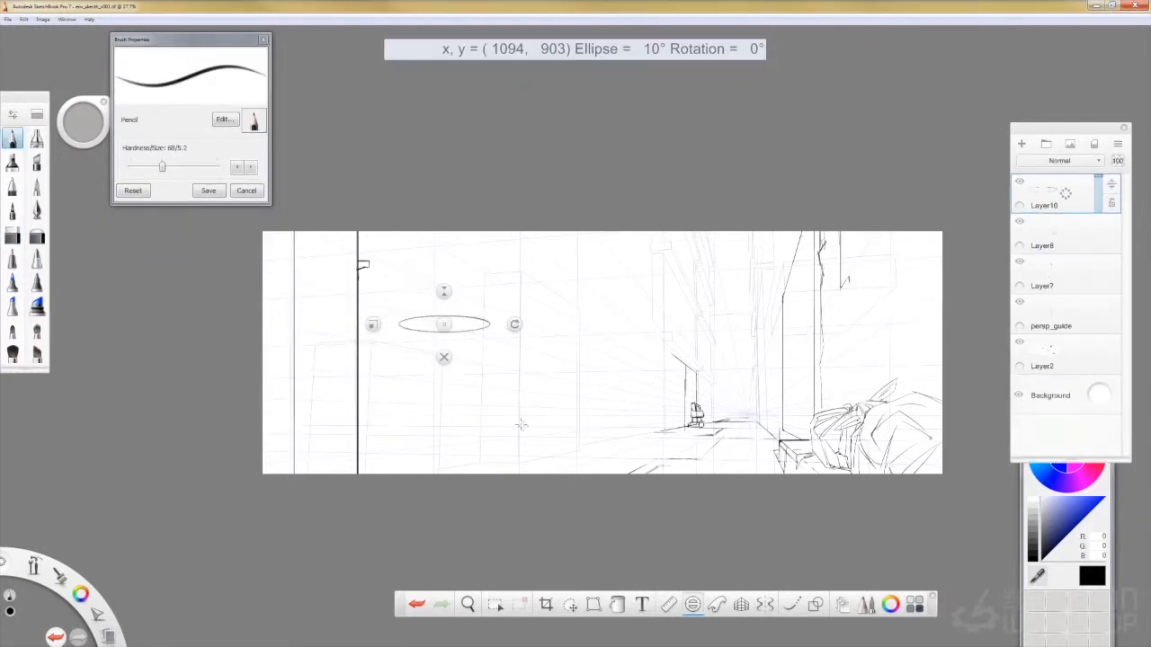
{"action": "left_click", "coordinate": [444, 357]}
- Move the drawn ellipse to the canvas's left edge, across the foreground pipe line
{"action": "left_click", "coordinate": [570, 605]}
{"action": "left_click_drag", "start_coordinate": [411, 407], "coordinate": [332, 317]}
{"action": "key", "text": "b"}
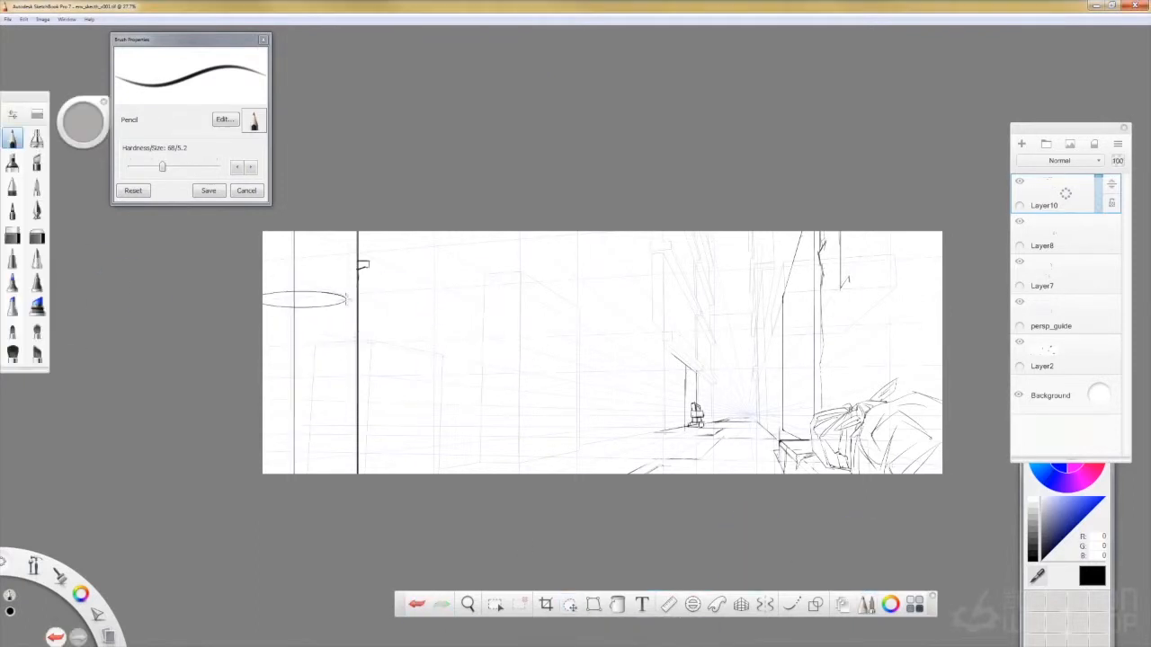
- Duplicate the ellipse layer, offset the copy slightly downward to form a rim, and merge both layers
{"action": "key", "text": "ctrl+z"}
{"action": "left_click_drag", "start_coordinate": [1082, 194], "coordinate": [1082, 162]}
{"action": "left_click", "coordinate": [570, 605]}
{"action": "left_click_drag", "start_coordinate": [355, 320], "coordinate": [354, 330]}
{"action": "key", "text": "b"}
{"action": "left_click_drag", "start_coordinate": [1082, 195], "coordinate": [1081, 229]}
- Fade the ellipse layer and sketch the trash can's side, rim and handle over it on a new layer
{"action": "left_click_drag", "start_coordinate": [345, 300], "coordinate": [345, 473]}
{"action": "left_click_drag", "start_coordinate": [1098, 180], "coordinate": [1098, 199]}
{"action": "left_click", "coordinate": [1021, 144]}
{"action": "left_click_drag", "start_coordinate": [345, 302], "coordinate": [345, 474]}
{"action": "key", "text": "space"}
{"action": "mouse_move", "coordinate": [486, 366]}
{"action": "left_mouse_down"}
{"action": "mouse_move", "coordinate": [542, 282]}
{"action": "mouse_move", "coordinate": [594, 270]}
{"action": "left_mouse_up"}
{"action": "mouse_move", "coordinate": [365, 325]}
{"action": "left_mouse_down"}
{"action": "mouse_move", "coordinate": [256, 404]}
{"action": "mouse_move", "coordinate": [378, 333]}
{"action": "mouse_move", "coordinate": [278, 423]}
{"action": "left_mouse_up"}
{"action": "left_click_drag", "start_coordinate": [430, 463], "coordinate": [458, 441]}
{"action": "key", "text": "space"}
{"action": "mouse_move", "coordinate": [640, 378]}
{"action": "left_mouse_down"}
{"action": "mouse_move", "coordinate": [585, 398]}
{"action": "mouse_move", "coordinate": [595, 397]}
{"action": "left_mouse_up"}
{"action": "mouse_move", "coordinate": [582, 392]}
{"action": "left_mouse_down"}
{"action": "mouse_move", "coordinate": [477, 435]}
{"action": "mouse_move", "coordinate": [423, 427]}
{"action": "left_mouse_up"}
- Delete the ellipse guide layer and clean up the base of the trash can on Layer11 with the Hard Eraser
{"action": "left_click", "coordinate": [264, 40]}
{"action": "left_click_drag", "start_coordinate": [1065, 233], "coordinate": [1034, 237]}
{"action": "left_click", "coordinate": [12, 236]}
{"action": "left_click", "coordinate": [1052, 194]}
{"action": "mouse_move", "coordinate": [218, 496]}
{"action": "left_mouse_down"}
{"action": "mouse_move", "coordinate": [219, 323]}
{"action": "mouse_move", "coordinate": [282, 497]}
{"action": "left_mouse_up"}
{"action": "left_click", "coordinate": [12, 139]}
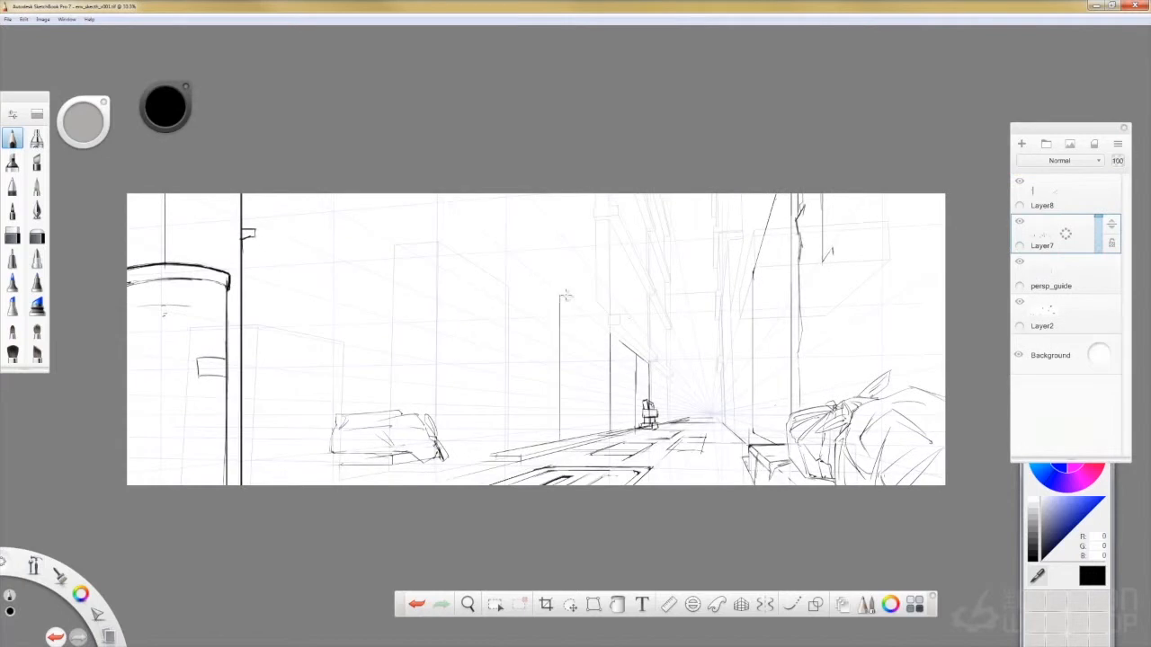
- Outline a doorway far down the alley's left wall with a vertical edge and ruler-guided lines receding to the vanishing point
{"action": "left_click_drag", "start_coordinate": [584, 312], "coordinate": [585, 441]}
{"action": "key", "text": "ctrl+z"}
{"action": "mouse_move", "coordinate": [585, 311]}
{"action": "left_mouse_down"}
{"action": "mouse_move", "coordinate": [619, 339]}
{"action": "mouse_move", "coordinate": [640, 334]}
{"action": "left_mouse_up"}
{"action": "key", "text": "r"}
{"action": "key", "text": "r"}
{"action": "key", "text": "ctrl+z"}
{"action": "key", "text": "r"}
{"action": "key", "text": "r"}
{"action": "mouse_move", "coordinate": [632, 339]}
{"action": "left_mouse_down"}
{"action": "mouse_move", "coordinate": [644, 339]}
{"action": "mouse_move", "coordinate": [660, 393]}
{"action": "left_mouse_up"}
- Draw the far door's outer vertical edge inside that doorway and detail it with hinges and a handle
{"action": "left_click", "coordinate": [666, 603]}
{"action": "left_click", "coordinate": [668, 605]}
{"action": "left_click", "coordinate": [670, 606]}
{"action": "left_click", "coordinate": [668, 605]}
{"action": "key", "text": "ctrl+z"}
{"action": "left_click_drag", "start_coordinate": [659, 336], "coordinate": [660, 404]}
{"action": "key", "text": "ctrl+z"}
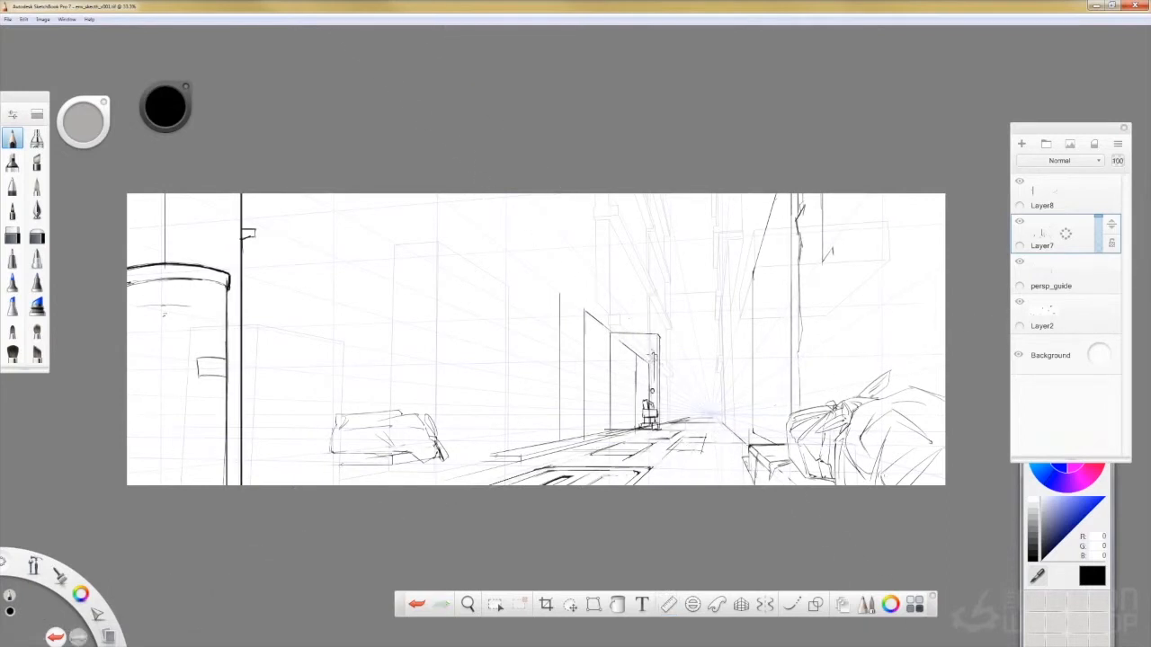
{"action": "key", "text": "ctrl+z"}
{"action": "left_click_drag", "start_coordinate": [611, 336], "coordinate": [612, 351]}
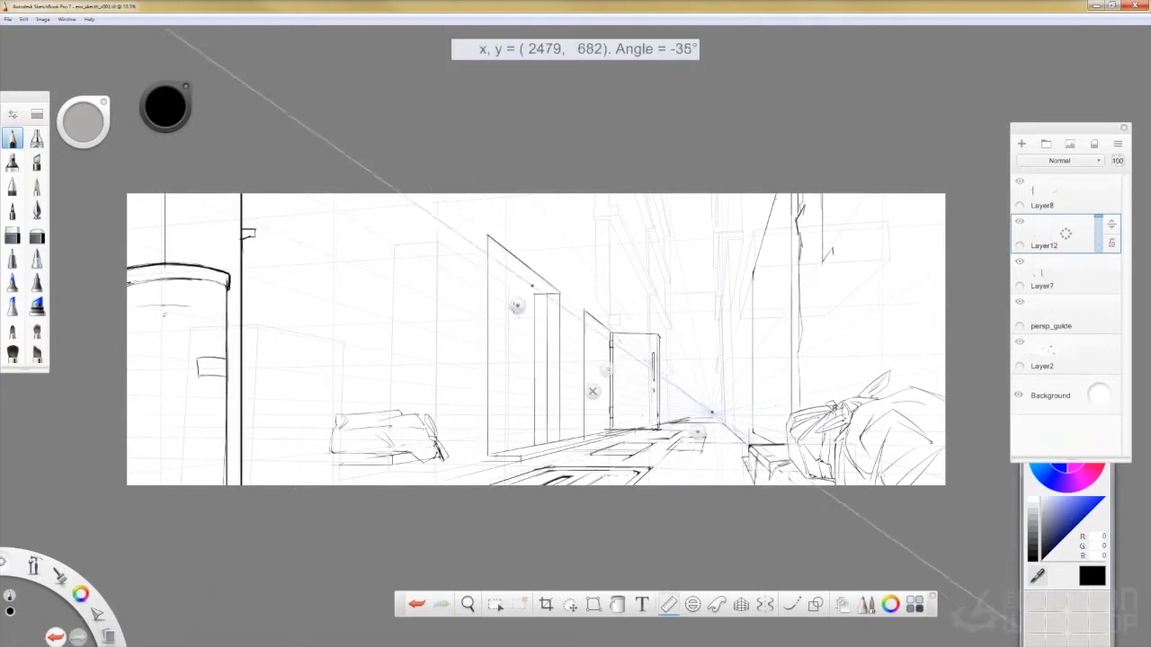
- Frame a nearer doorway on the left wall on Layer12 in perspective and sketch a hatched sign above it
{"action": "left_click_drag", "start_coordinate": [516, 307], "coordinate": [514, 310]}
{"action": "left_click_drag", "start_coordinate": [488, 264], "coordinate": [533, 294]}
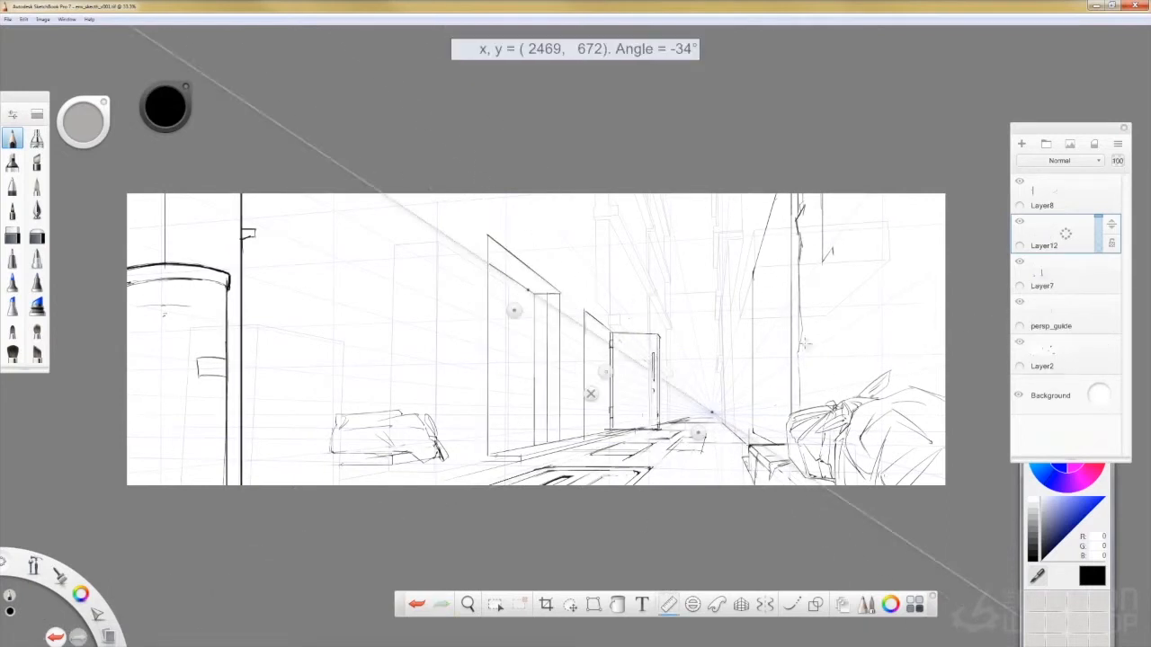
{"action": "left_click_drag", "start_coordinate": [609, 297], "coordinate": [611, 315]}
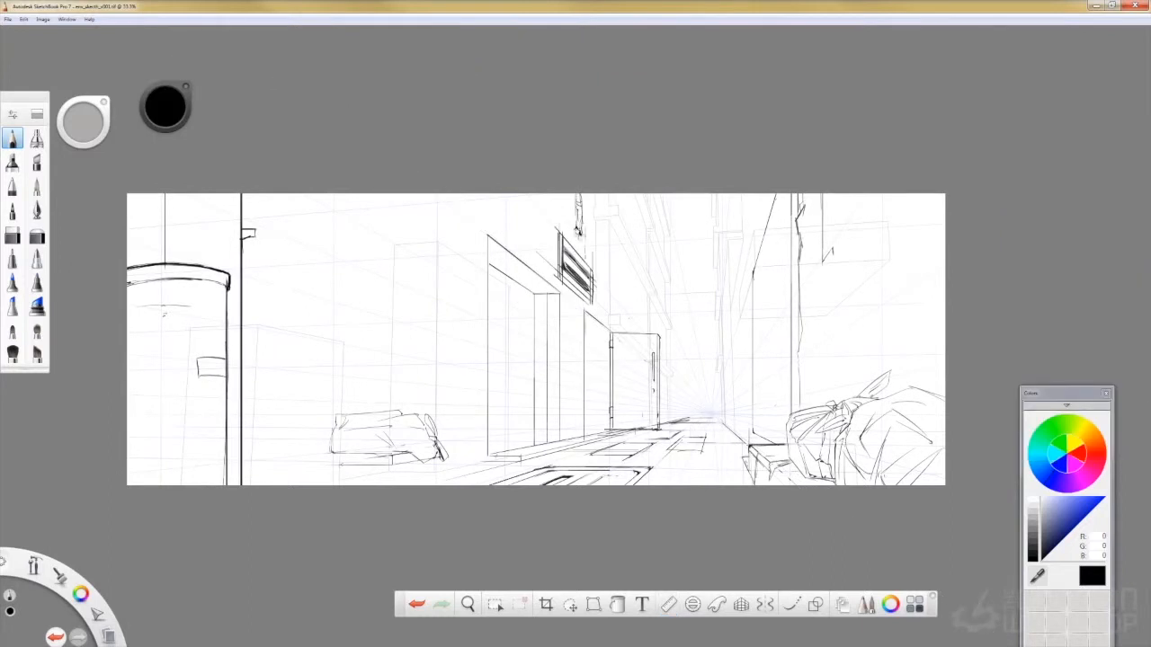
- Draw a second receding line above the near doorway with the ruler to form a horizontal pipe running to the sign
{"action": "key", "text": "r"}
{"action": "left_click_drag", "start_coordinate": [587, 372], "coordinate": [580, 372]}
{"action": "left_click_drag", "start_coordinate": [494, 224], "coordinate": [589, 299]}
{"action": "key", "text": "r"}
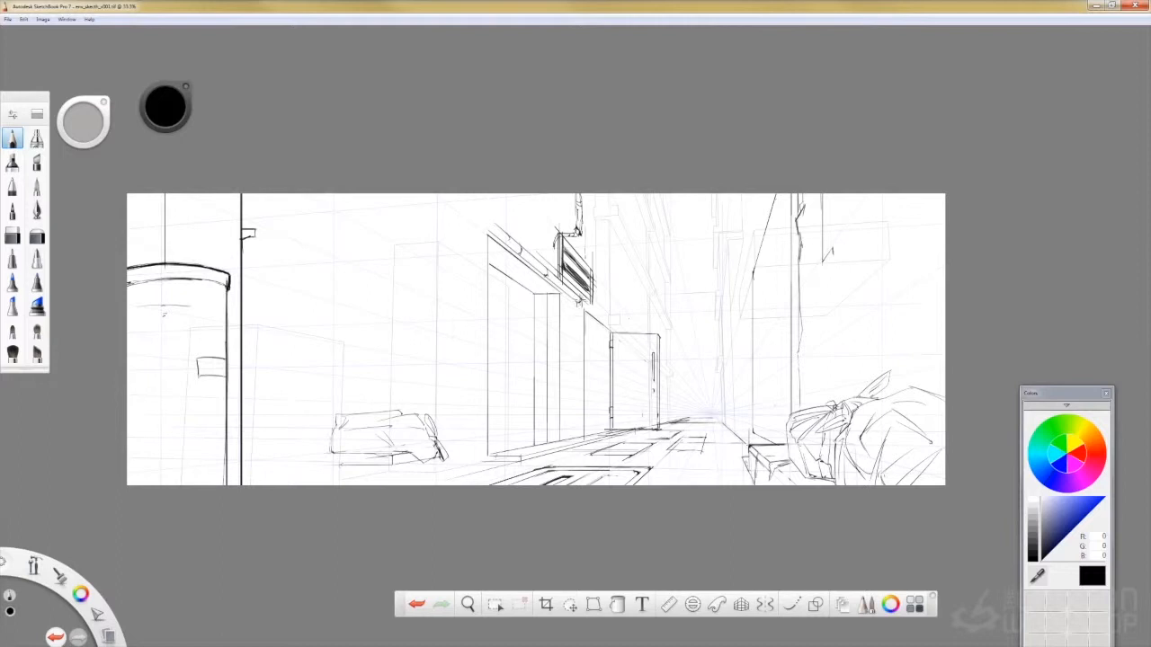
- Draw a narrow door below the sign with vertical frame lines, a receding top edge and a handle
{"action": "key", "text": "r"}
{"action": "left_click_drag", "start_coordinate": [600, 369], "coordinate": [593, 394]}
{"action": "left_click_drag", "start_coordinate": [567, 311], "coordinate": [577, 318]}
{"action": "key", "text": "r"}
{"action": "left_click_drag", "start_coordinate": [567, 311], "coordinate": [563, 441]}
{"action": "key", "text": "ctrl+z"}
{"action": "left_click_drag", "start_coordinate": [567, 312], "coordinate": [567, 440]}
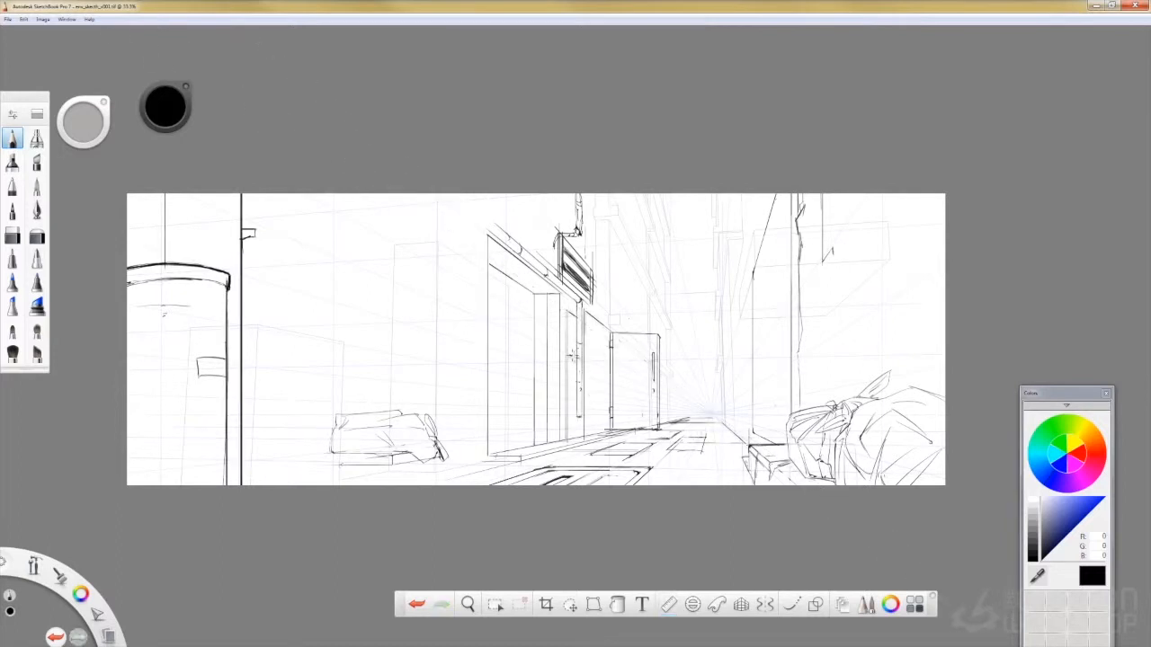
{"action": "key", "text": "r"}
{"action": "key", "text": "r"}
{"action": "left_click_drag", "start_coordinate": [563, 304], "coordinate": [565, 440]}
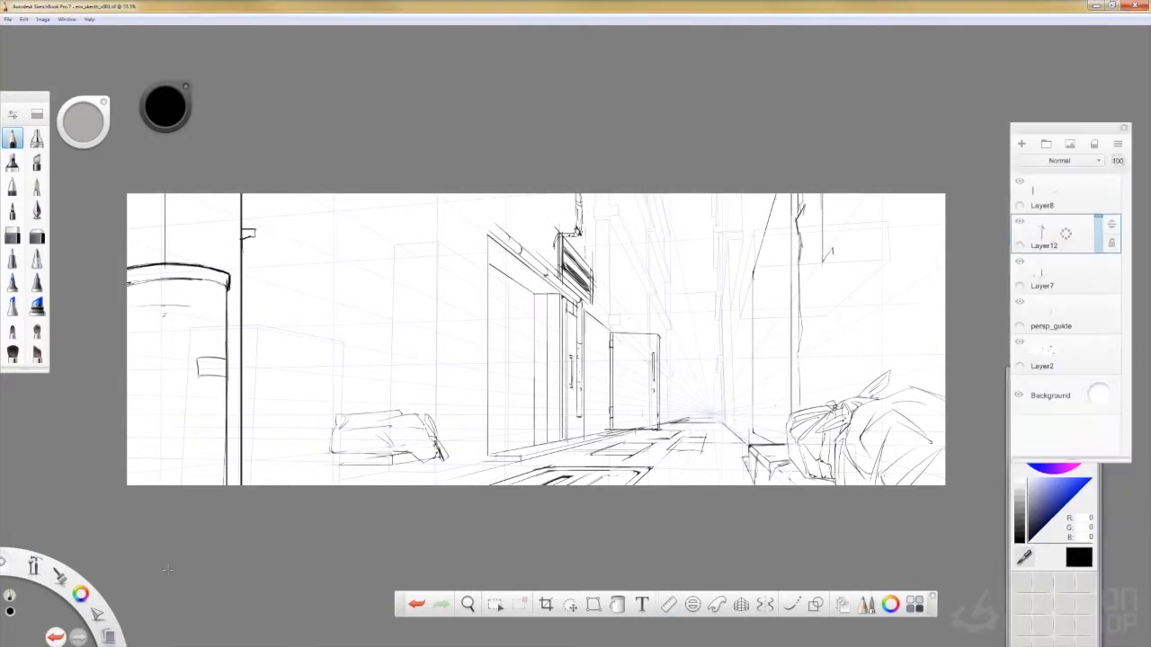
{"action": "key", "text": "ctrl+z"}
- Draw a small window panel and a lock plate in perspective on the near door
{"action": "mouse_move", "coordinate": [524, 289]}
{"action": "left_mouse_down"}
{"action": "mouse_move", "coordinate": [524, 447]}
{"action": "mouse_move", "coordinate": [509, 324]}
{"action": "left_mouse_up"}
{"action": "key", "text": "r"}
{"action": "left_click_drag", "start_coordinate": [490, 284], "coordinate": [515, 299]}
{"action": "mouse_move", "coordinate": [509, 324]}
{"action": "left_mouse_down"}
{"action": "mouse_move", "coordinate": [506, 347]}
{"action": "mouse_move", "coordinate": [518, 336]}
{"action": "left_mouse_up"}
{"action": "key", "text": "r"}
{"action": "left_click", "coordinate": [668, 605]}
{"action": "left_click_drag", "start_coordinate": [511, 344], "coordinate": [519, 347]}
{"action": "left_click", "coordinate": [668, 605]}
{"action": "key", "text": "ctrl+z"}
{"action": "key", "text": "r"}
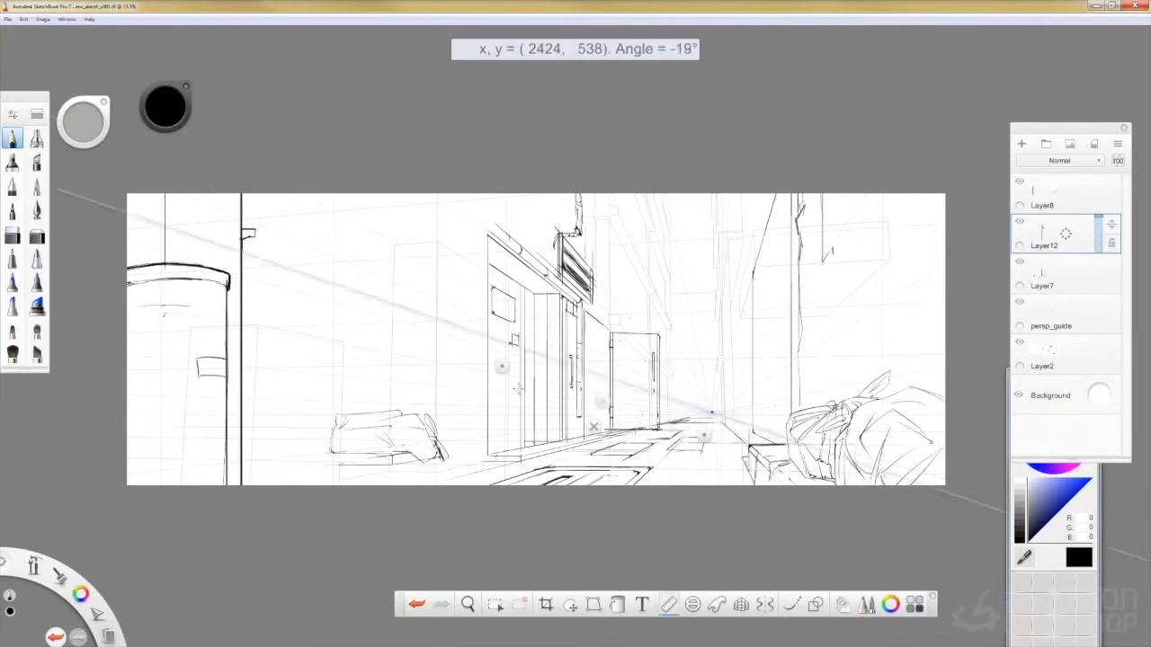
- Clean up the near door's linework with the Hard Eraser and redraw its frame as parallel vertical lines on Layer12
{"action": "key", "text": "r"}
{"action": "double_click", "coordinate": [13, 235]}
{"action": "key", "text": "r"}
{"action": "key", "text": "r"}
{"action": "left_click", "coordinate": [1053, 272]}
{"action": "left_click", "coordinate": [1044, 239]}
{"action": "key", "text": "s"}
{"action": "key", "text": "ctrl+z"}
{"action": "left_click_drag", "start_coordinate": [526, 289], "coordinate": [526, 442]}
{"action": "key", "text": "s"}
{"action": "left_click_drag", "start_coordinate": [503, 245], "coordinate": [521, 316]}
{"action": "key", "text": "s"}
{"action": "key", "text": "ctrl+z"}
{"action": "left_click_drag", "start_coordinate": [520, 289], "coordinate": [521, 441]}
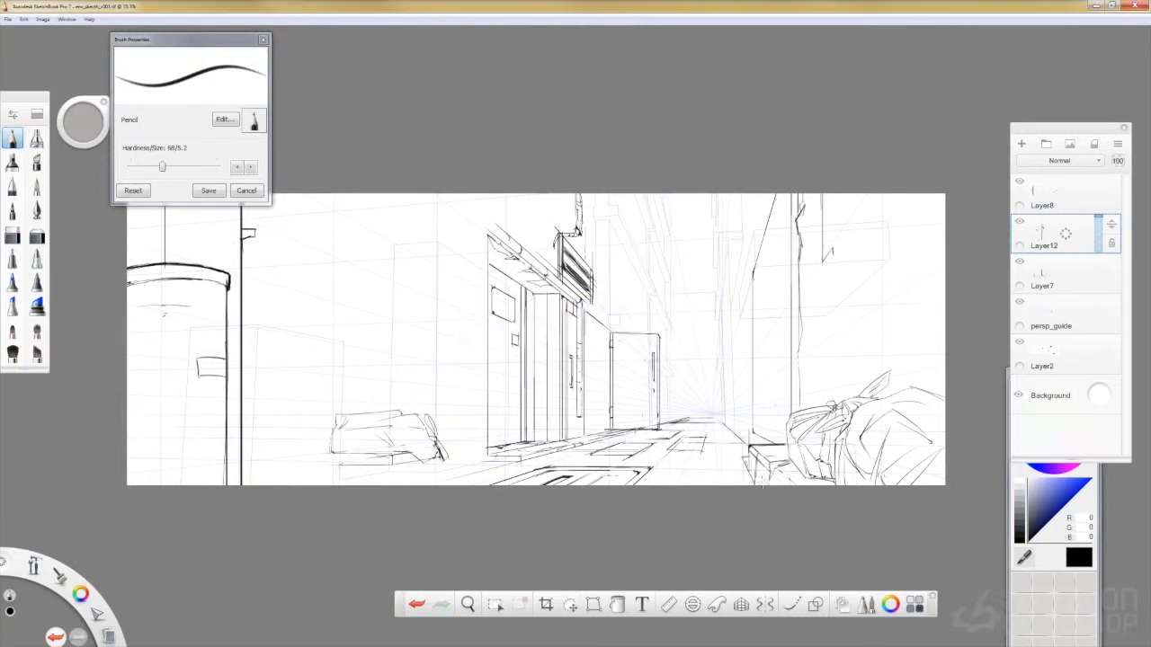
- Draw a vertical drainpipe running down into the pipe above the near doorway and refine the bracket above the sign
{"action": "left_click_drag", "start_coordinate": [494, 205], "coordinate": [494, 222]}
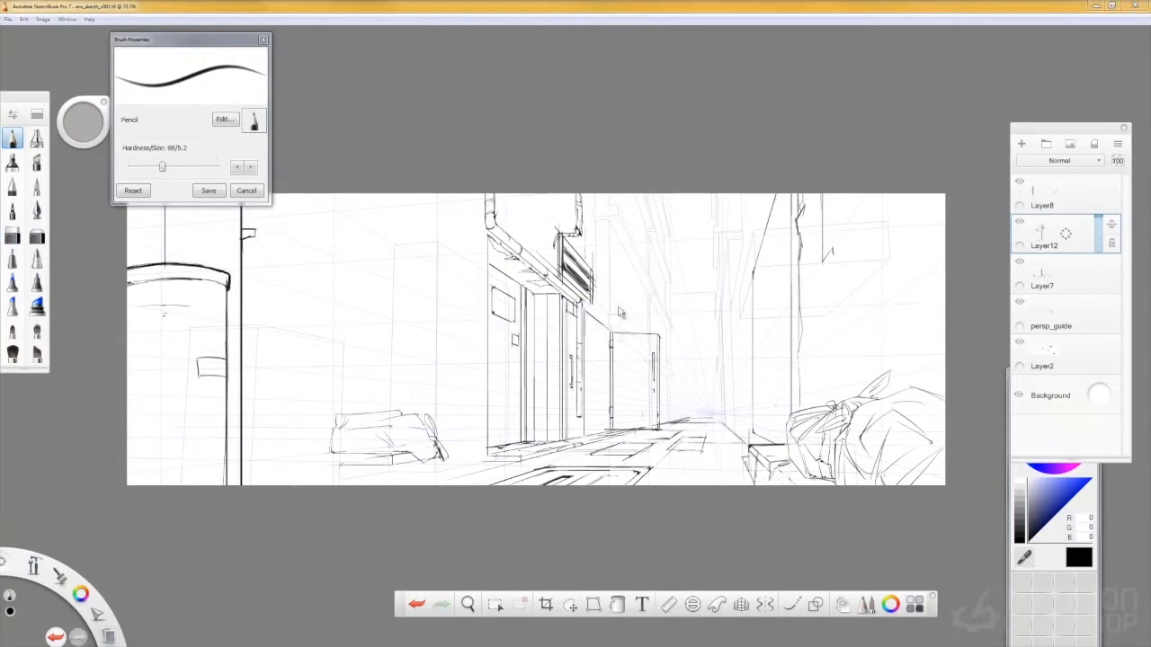
{"action": "key", "text": "s"}
{"action": "mouse_move", "coordinate": [580, 196]}
{"action": "left_mouse_down"}
{"action": "mouse_move", "coordinate": [575, 234]}
{"action": "mouse_move", "coordinate": [556, 240]}
{"action": "left_mouse_up"}
{"action": "key", "text": "s"}
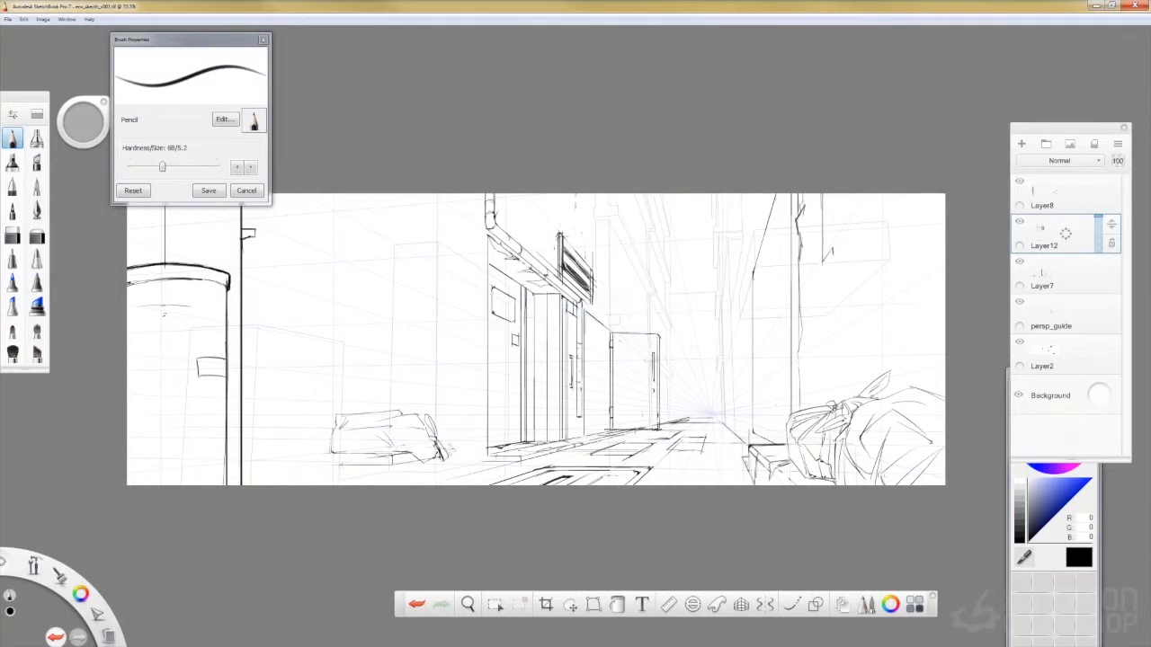
- Enlarge the Hard Eraser and erase the far door from Layer7
{"action": "left_click", "coordinate": [13, 234]}
{"action": "left_click", "coordinate": [1019, 261]}
{"action": "mouse_move", "coordinate": [135, 167]}
{"action": "left_mouse_down"}
{"action": "mouse_move", "coordinate": [168, 167]}
{"action": "mouse_move", "coordinate": [148, 166]}
{"action": "left_mouse_up"}
{"action": "left_click", "coordinate": [1019, 262]}
{"action": "left_click", "coordinate": [1043, 275]}
{"action": "left_click_drag", "start_coordinate": [613, 336], "coordinate": [655, 416]}
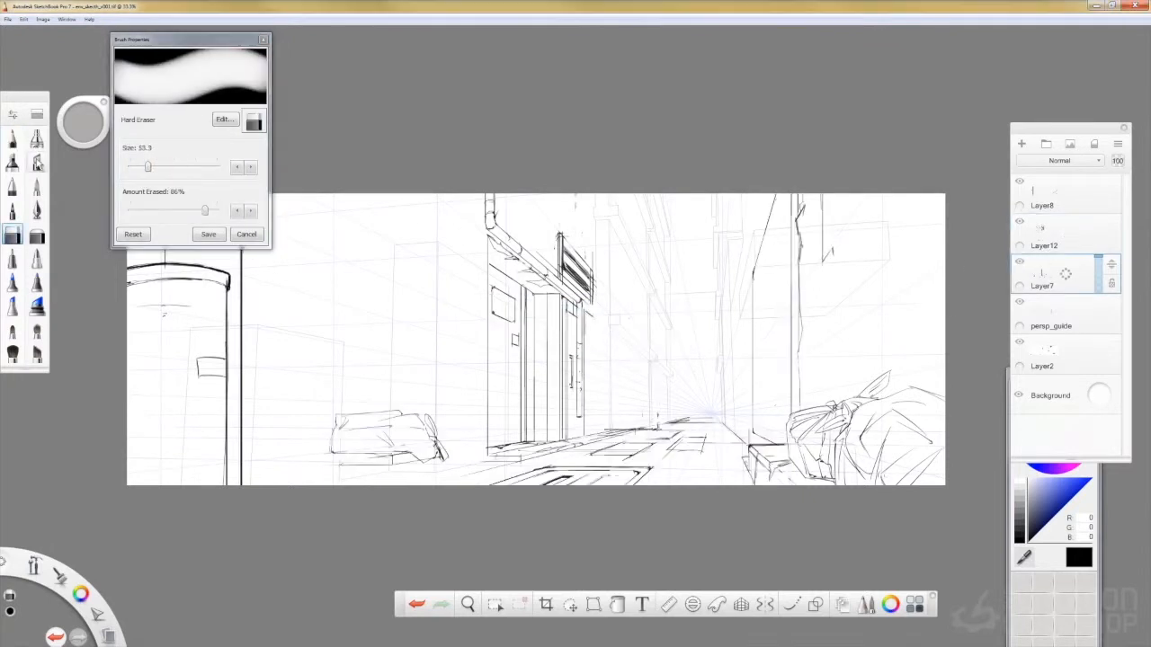
- Draw a plain recessed doorway with the Pencil just past the narrow door, aligning its receding top edge with the ruler
{"action": "left_click", "coordinate": [12, 138]}
{"action": "key", "text": "ctrl+z"}
{"action": "left_click_drag", "start_coordinate": [609, 333], "coordinate": [610, 430]}
{"action": "key", "text": "r"}
{"action": "mouse_move", "coordinate": [584, 310]}
{"action": "left_mouse_down"}
{"action": "mouse_move", "coordinate": [610, 332]}
{"action": "mouse_move", "coordinate": [597, 427]}
{"action": "left_mouse_up"}
{"action": "key", "text": "r"}
{"action": "key", "text": "r"}
{"action": "mouse_move", "coordinate": [548, 373]}
{"action": "left_mouse_down"}
{"action": "mouse_move", "coordinate": [570, 455]}
{"action": "mouse_move", "coordinate": [600, 427]}
{"action": "left_mouse_up"}
- Sketch a wall-mounted box in perspective beyond the sign, with a front face and a receding side
{"action": "key", "text": "r"}
{"action": "left_click_drag", "start_coordinate": [582, 325], "coordinate": [597, 335]}
- Toggle persp_guide and Layer2 off and on to check the linework, and save the sketch
{"action": "left_click", "coordinate": [1019, 302]}
{"action": "left_click", "coordinate": [1020, 342]}
{"action": "left_click_drag", "start_coordinate": [735, 395], "coordinate": [793, 488]}
{"action": "key", "text": "ctrl+s"}
{"action": "left_click_drag", "start_coordinate": [848, 367], "coordinate": [836, 288]}
{"action": "left_click", "coordinate": [1020, 303]}
{"action": "left_click", "coordinate": [1019, 341]}
{"action": "left_click_drag", "start_coordinate": [572, 290], "coordinate": [618, 290]}
{"action": "key", "text": "r"}
{"action": "left_click_drag", "start_coordinate": [601, 423], "coordinate": [626, 367]}
{"action": "key", "text": "r"}
{"action": "mouse_move", "coordinate": [611, 289]}
{"action": "left_mouse_down"}
{"action": "mouse_move", "coordinate": [639, 344]}
{"action": "mouse_move", "coordinate": [592, 312]}
{"action": "mouse_move", "coordinate": [609, 239]}
{"action": "mouse_move", "coordinate": [573, 241]}
{"action": "left_mouse_up"}
{"action": "key", "text": "r"}
{"action": "left_click_drag", "start_coordinate": [627, 366], "coordinate": [632, 362]}
{"action": "left_click_drag", "start_coordinate": [610, 241], "coordinate": [622, 270]}
- Add the side panel and underside support lines to the wall-mounted box in perspective, and save the sketch
{"action": "key", "text": "r"}
{"action": "left_click_drag", "start_coordinate": [610, 241], "coordinate": [603, 249]}
{"action": "left_click_drag", "start_coordinate": [603, 249], "coordinate": [603, 284]}
{"action": "left_click_drag", "start_coordinate": [600, 248], "coordinate": [570, 247]}
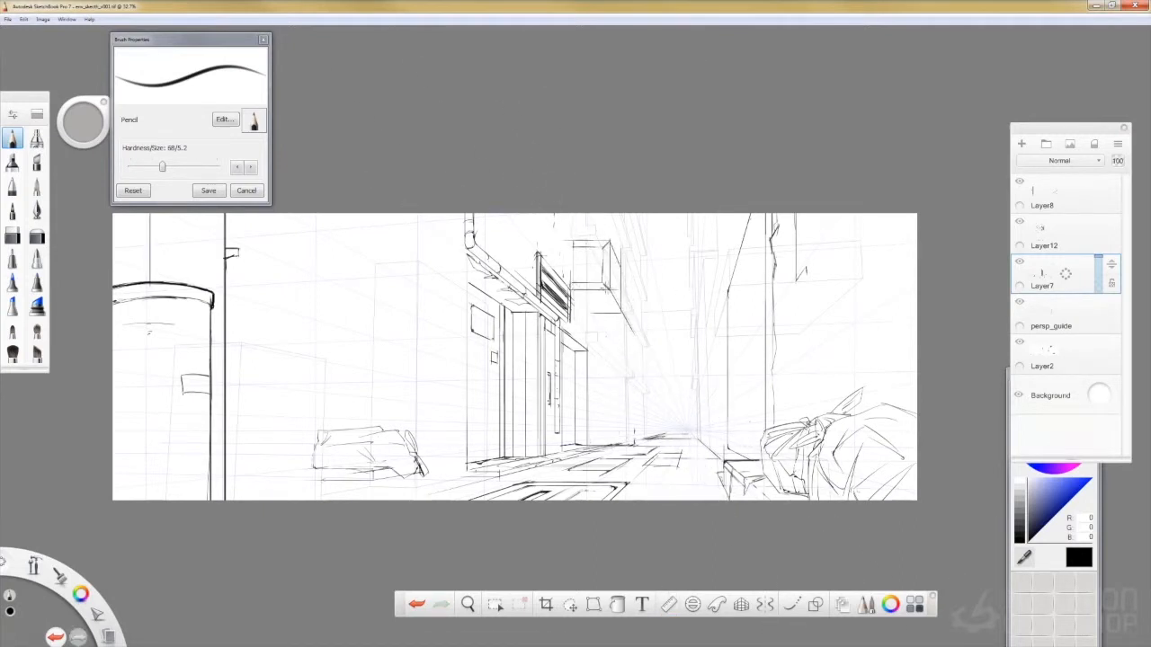
{"action": "key", "text": "r"}
{"action": "left_click_drag", "start_coordinate": [632, 363], "coordinate": [628, 362]}
{"action": "left_click_drag", "start_coordinate": [603, 248], "coordinate": [617, 276]}
{"action": "left_click_drag", "start_coordinate": [627, 361], "coordinate": [623, 369]}
{"action": "left_click_drag", "start_coordinate": [604, 284], "coordinate": [621, 312]}
{"action": "key", "text": "r"}
{"action": "mouse_move", "coordinate": [608, 289]}
{"action": "left_mouse_down"}
{"action": "mouse_move", "coordinate": [568, 290]}
{"action": "mouse_move", "coordinate": [589, 313]}
{"action": "left_mouse_up"}
{"action": "key", "text": "r"}
{"action": "left_click_drag", "start_coordinate": [622, 370], "coordinate": [616, 379]}
{"action": "key", "text": "r"}
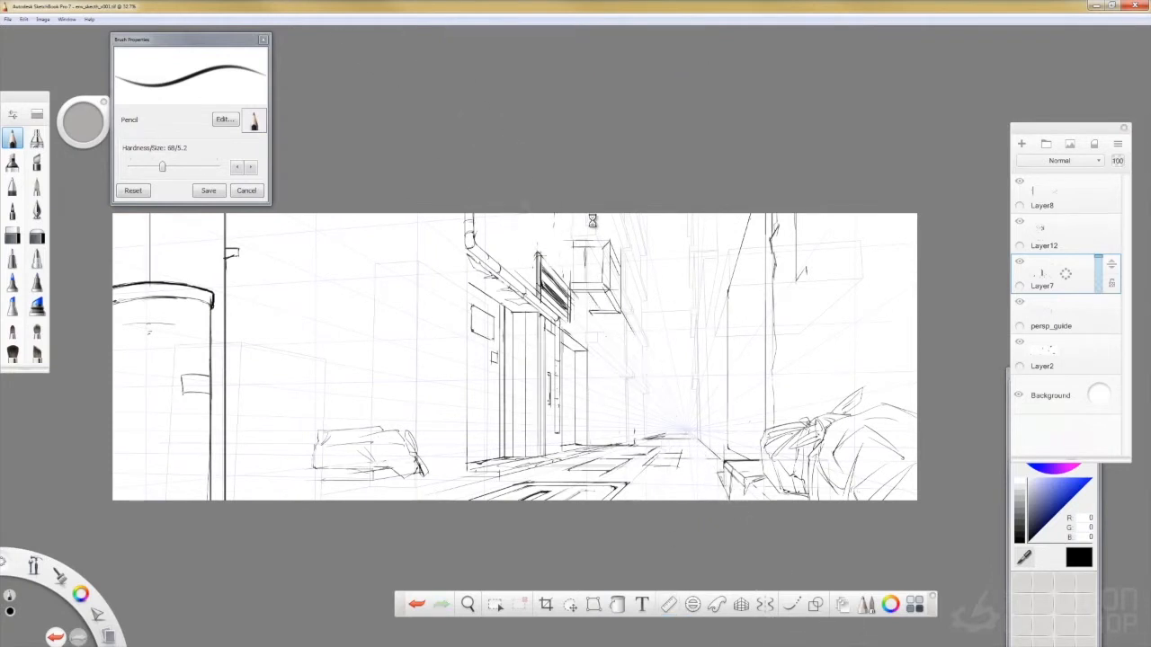
{"action": "left_click_drag", "start_coordinate": [621, 267], "coordinate": [620, 303]}
{"action": "key", "text": "ctrl+s"}
- Add vertical slats to the wall-mounted box and draw a shuttered window above the sign with ruler-guided receding lines
{"action": "left_click", "coordinate": [1018, 302]}
{"action": "left_click", "coordinate": [1019, 342]}
{"action": "left_click", "coordinate": [1018, 342]}
{"action": "left_click", "coordinate": [1019, 302]}
{"action": "left_click", "coordinate": [675, 608]}
{"action": "left_click_drag", "start_coordinate": [515, 214], "coordinate": [570, 277]}
{"action": "left_click", "coordinate": [669, 605]}
{"action": "left_click_drag", "start_coordinate": [568, 214], "coordinate": [568, 279]}
{"action": "left_click", "coordinate": [668, 611]}
{"action": "left_click_drag", "start_coordinate": [616, 380], "coordinate": [614, 394]}
{"action": "left_click_drag", "start_coordinate": [529, 214], "coordinate": [567, 263]}
{"action": "left_click_drag", "start_coordinate": [614, 394], "coordinate": [606, 356]}
{"action": "left_click_drag", "start_coordinate": [541, 214], "coordinate": [567, 250]}
{"action": "left_click", "coordinate": [669, 607]}
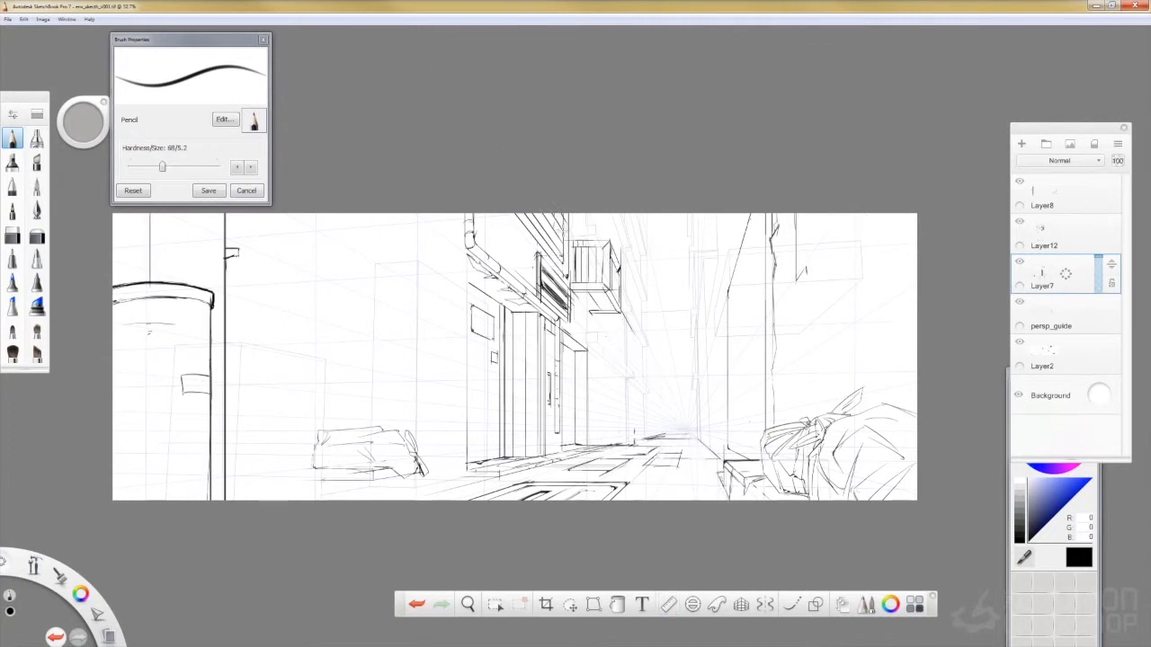
- Add another receding slat to the shuttered window above the sign and save the sketch
{"action": "left_click", "coordinate": [668, 609]}
{"action": "left_click_drag", "start_coordinate": [612, 364], "coordinate": [606, 352]}
{"action": "left_click_drag", "start_coordinate": [552, 214], "coordinate": [568, 237]}
{"action": "left_click", "coordinate": [669, 607]}
{"action": "key", "text": "ctrl+s"}
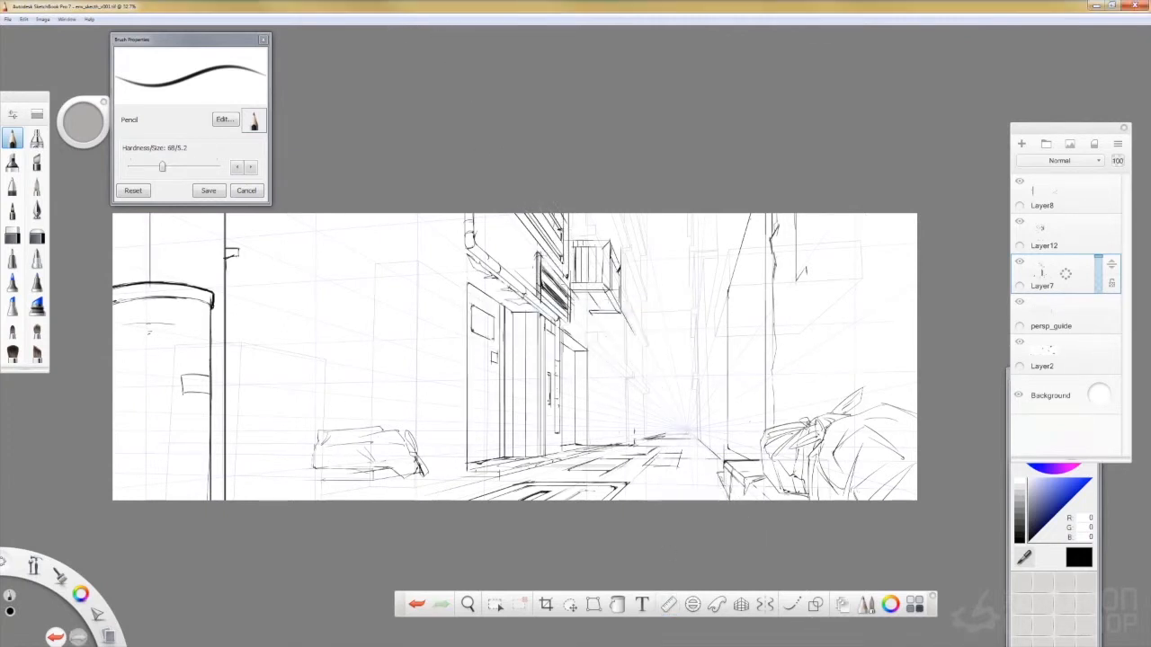
- Draw a second shuttered window on the wall in front of the drainpipe with receding slats, and save the sketch
{"action": "left_click", "coordinate": [669, 606]}
{"action": "left_click_drag", "start_coordinate": [606, 351], "coordinate": [558, 363]}
{"action": "left_click_drag", "start_coordinate": [402, 214], "coordinate": [460, 253]}
{"action": "left_click", "coordinate": [669, 607]}
{"action": "left_click_drag", "start_coordinate": [461, 214], "coordinate": [460, 254]}
{"action": "left_click", "coordinate": [669, 607]}
{"action": "left_click_drag", "start_coordinate": [557, 363], "coordinate": [540, 367]}
{"action": "left_click", "coordinate": [669, 607]}
{"action": "key", "text": "r"}
{"action": "left_click_drag", "start_coordinate": [436, 216], "coordinate": [459, 236]}
{"action": "key", "text": "r"}
{"action": "key", "text": "ctrl+s"}
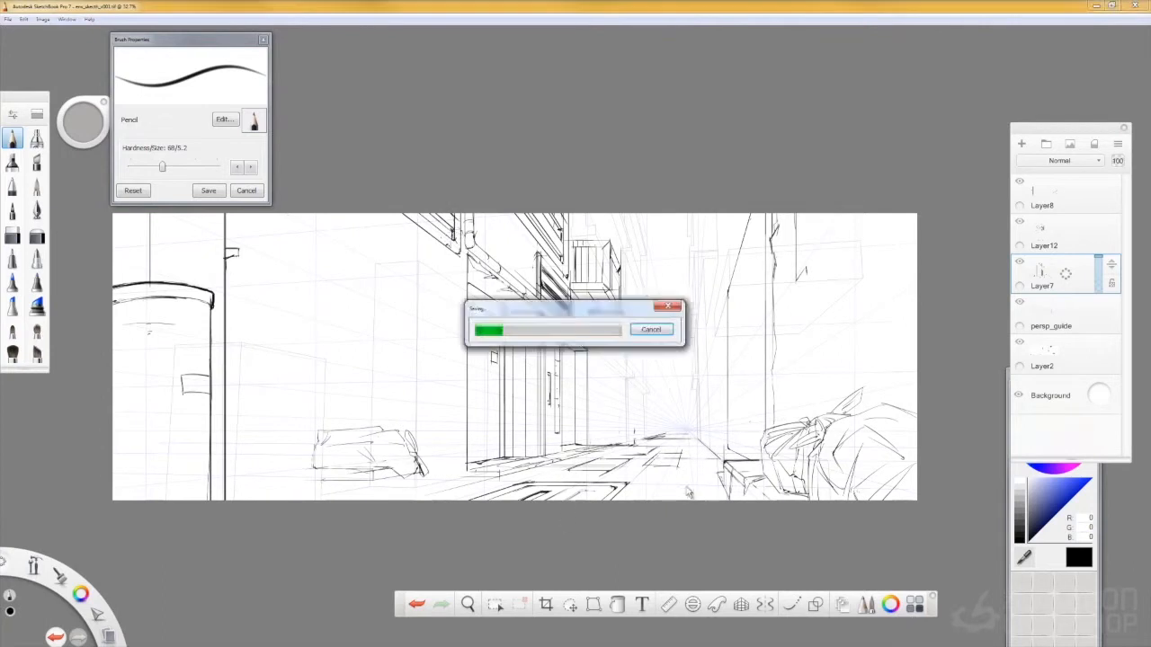
- On Layer12, draw a large vertical duct with a curved lower end and peeling patches, erase its stray lines, and save the sketch
{"action": "left_click", "coordinate": [1045, 233]}
{"action": "left_click_drag", "start_coordinate": [324, 212], "coordinate": [325, 356]}
{"action": "left_click_drag", "start_coordinate": [364, 211], "coordinate": [364, 371]}
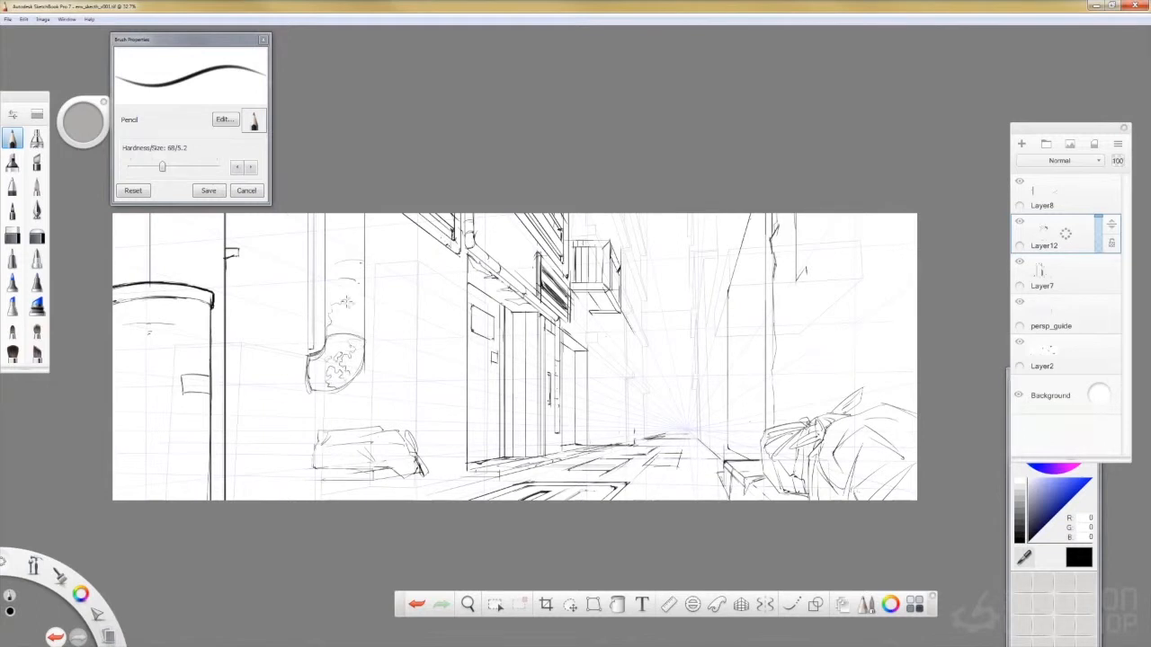
{"action": "left_click_drag", "start_coordinate": [346, 301], "coordinate": [342, 330]}
{"action": "key", "text": "e"}
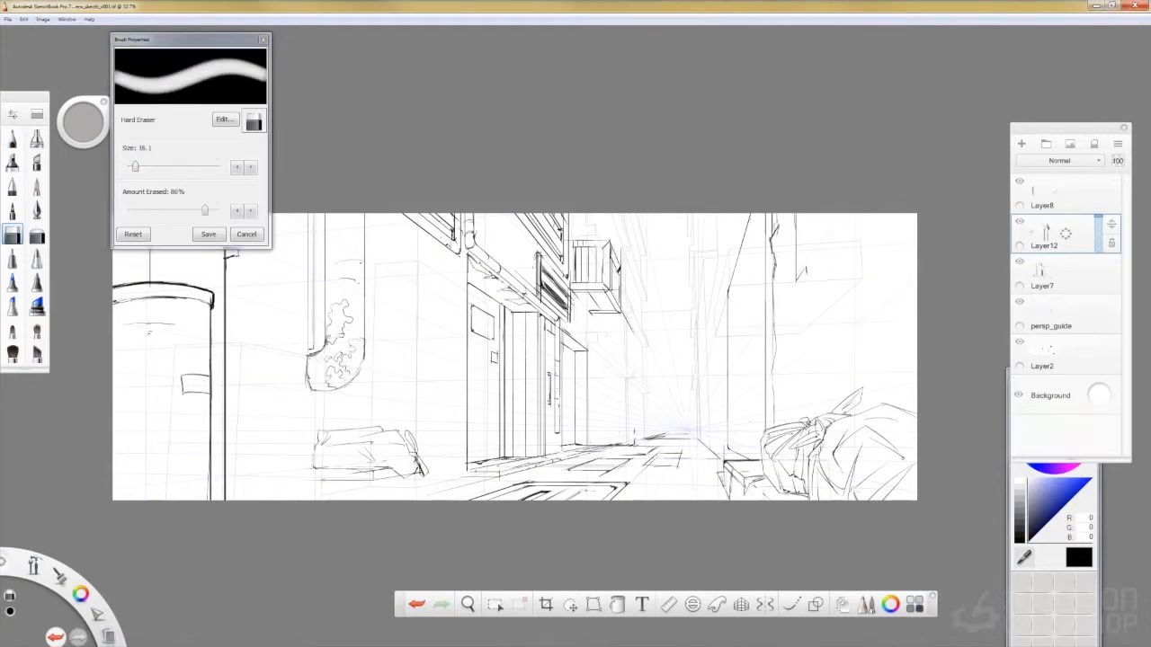
{"action": "key", "text": "e"}
{"action": "key", "text": "ctrl+s"}
- Draw a large door outline between the duct and the existing doorway, with upright sides and ruler-guided receding top and ground lines
{"action": "key", "text": "r"}
{"action": "mouse_move", "coordinate": [396, 256]}
{"action": "left_mouse_down"}
{"action": "mouse_move", "coordinate": [458, 293]}
{"action": "mouse_move", "coordinate": [458, 463]}
{"action": "left_mouse_up"}
{"action": "key", "text": "r"}
{"action": "key", "text": "ctrl+z"}
{"action": "left_click_drag", "start_coordinate": [458, 287], "coordinate": [457, 462]}
{"action": "left_click_drag", "start_coordinate": [403, 257], "coordinate": [403, 443]}
{"action": "key", "text": "r"}
{"action": "left_click_drag", "start_coordinate": [354, 516], "coordinate": [359, 523]}
{"action": "left_click_drag", "start_coordinate": [370, 500], "coordinate": [468, 475]}
{"action": "key", "text": "r"}
{"action": "key", "text": "r"}
{"action": "left_click_drag", "start_coordinate": [379, 519], "coordinate": [362, 506]}
{"action": "left_click_drag", "start_coordinate": [467, 468], "coordinate": [575, 448]}
{"action": "left_click_drag", "start_coordinate": [362, 507], "coordinate": [360, 500]}
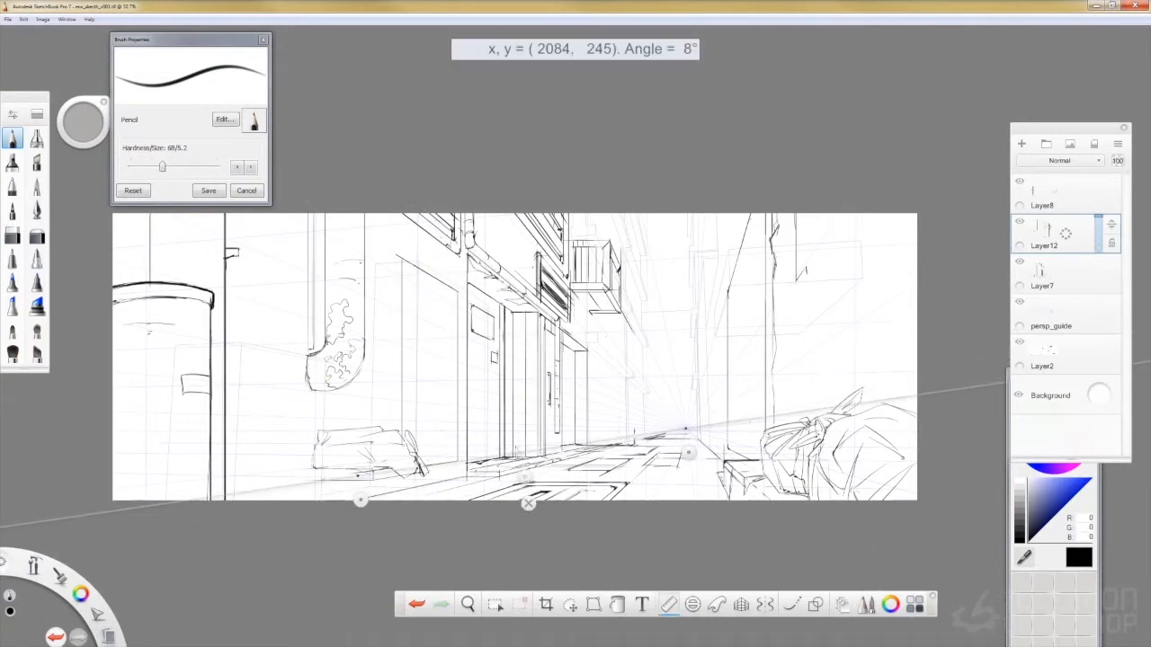
- Draw receding panel lines and lower vent slats on the new door with the ruler, and save the sketch
{"action": "key", "text": "r"}
- Add a hinge to the new door and draw a vertical pipe beside it, toggling the guide and sketch layers' visibility
{"action": "left_click_drag", "start_coordinate": [403, 275], "coordinate": [403, 300]}
{"action": "left_click_drag", "start_coordinate": [392, 214], "coordinate": [389, 430]}
{"action": "left_click_drag", "start_coordinate": [378, 215], "coordinate": [376, 418]}
{"action": "left_click", "coordinate": [1019, 301]}
{"action": "left_click", "coordinate": [1019, 302]}
{"action": "left_click", "coordinate": [1019, 342]}
{"action": "key", "text": "r"}
{"action": "mouse_move", "coordinate": [375, 330]}
{"action": "left_mouse_down"}
{"action": "mouse_move", "coordinate": [376, 361]}
{"action": "mouse_move", "coordinate": [446, 372]}
{"action": "left_mouse_up"}
{"action": "mouse_move", "coordinate": [376, 382]}
{"action": "left_mouse_down"}
{"action": "mouse_move", "coordinate": [370, 425]}
{"action": "mouse_move", "coordinate": [453, 417]}
{"action": "left_mouse_up"}
{"action": "left_click_drag", "start_coordinate": [375, 445], "coordinate": [452, 428]}
{"action": "mouse_move", "coordinate": [376, 454]}
{"action": "left_mouse_down"}
{"action": "mouse_move", "coordinate": [452, 433]}
{"action": "mouse_move", "coordinate": [379, 470]}
{"action": "mouse_move", "coordinate": [453, 440]}
{"action": "left_mouse_up"}
{"action": "mouse_move", "coordinate": [380, 470]}
{"action": "left_mouse_down"}
{"action": "mouse_move", "coordinate": [375, 442]}
{"action": "mouse_move", "coordinate": [379, 479]}
{"action": "left_mouse_up"}
{"action": "key", "text": "r"}
{"action": "key", "text": "r"}
{"action": "key", "text": "r"}
{"action": "key", "text": "r"}
{"action": "key", "text": "ctrl+s"}
{"action": "key", "text": "r"}
{"action": "key", "text": "r"}
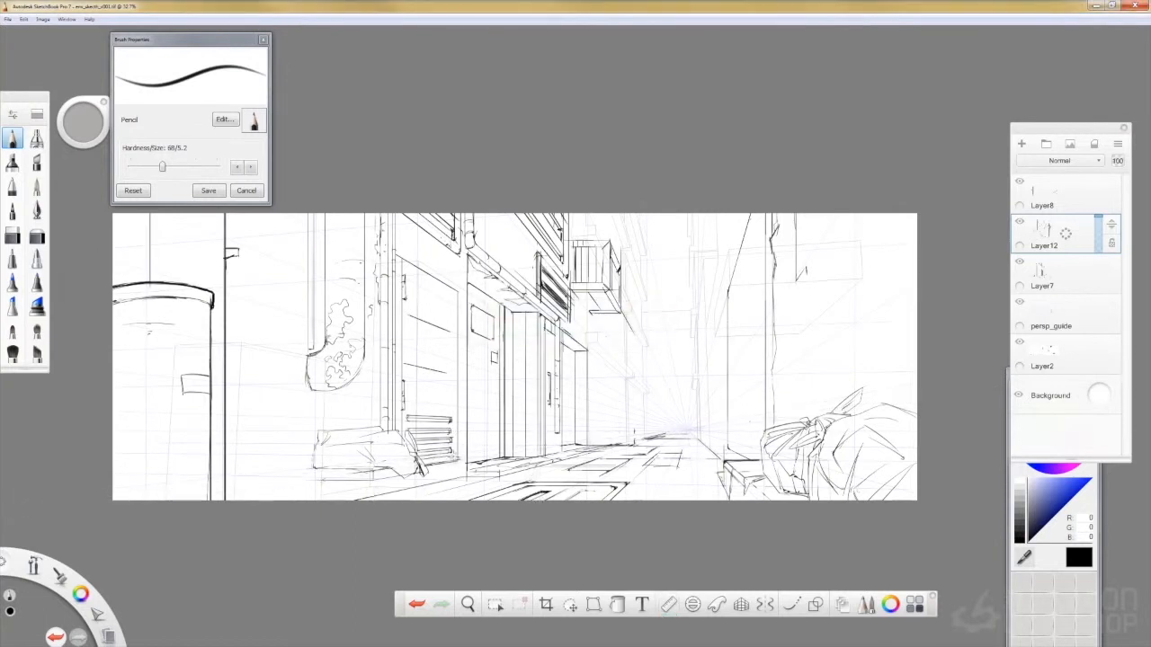
- Draw a thin vertical pipe between the two doors and a receding panel line above the new door, and save the sketch
{"action": "left_click_drag", "start_coordinate": [466, 260], "coordinate": [466, 475]}
{"action": "left_click_drag", "start_coordinate": [463, 256], "coordinate": [464, 475]}
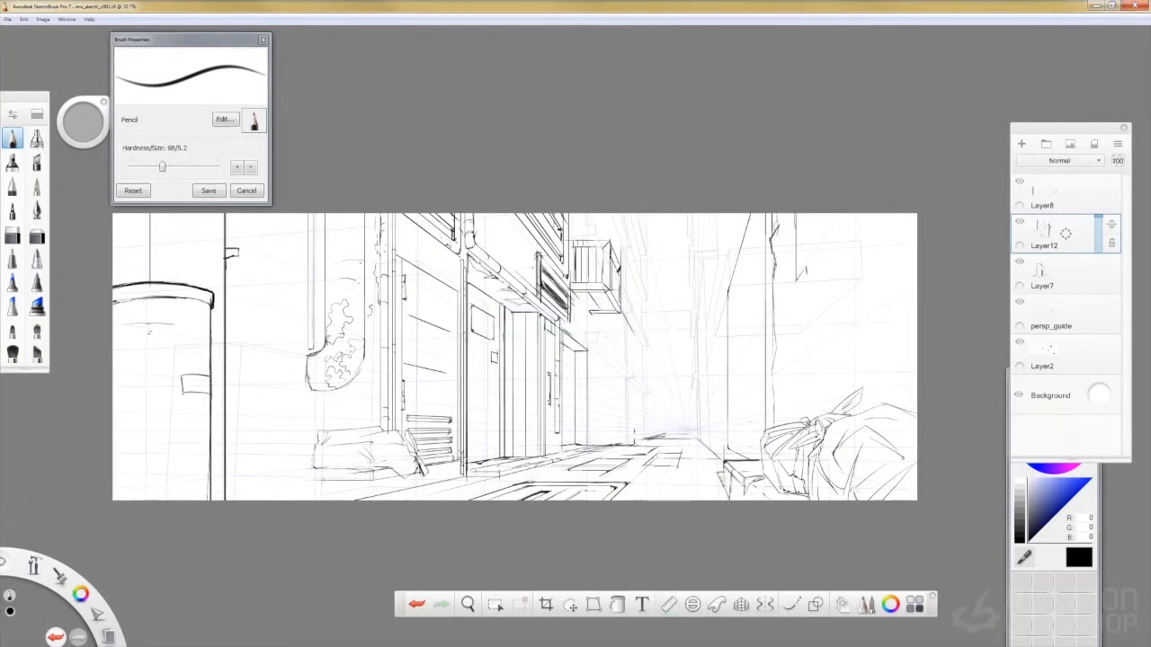
{"action": "key", "text": "r"}
{"action": "left_click_drag", "start_coordinate": [534, 500], "coordinate": [537, 377]}
{"action": "left_click_drag", "start_coordinate": [401, 230], "coordinate": [460, 269]}
{"action": "key", "text": "r"}
{"action": "key", "text": "ctrl+s"}
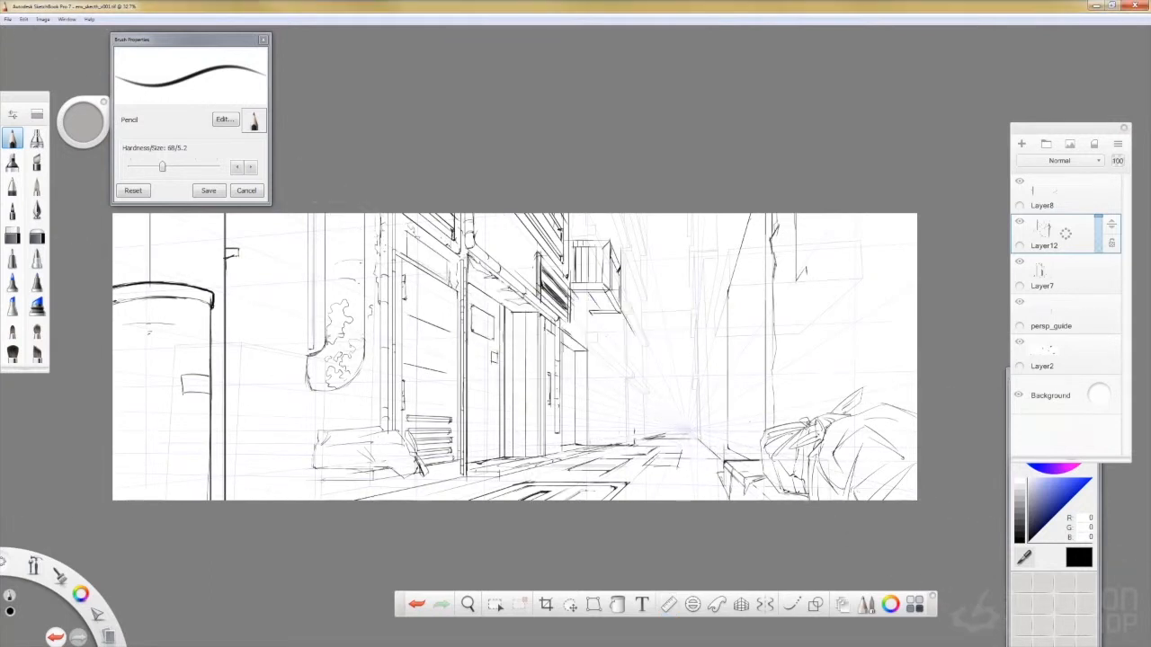
- Sketch a legged table under the covered bundle and add ground lines along the base of the wall
{"action": "key", "text": "ctrl+z"}
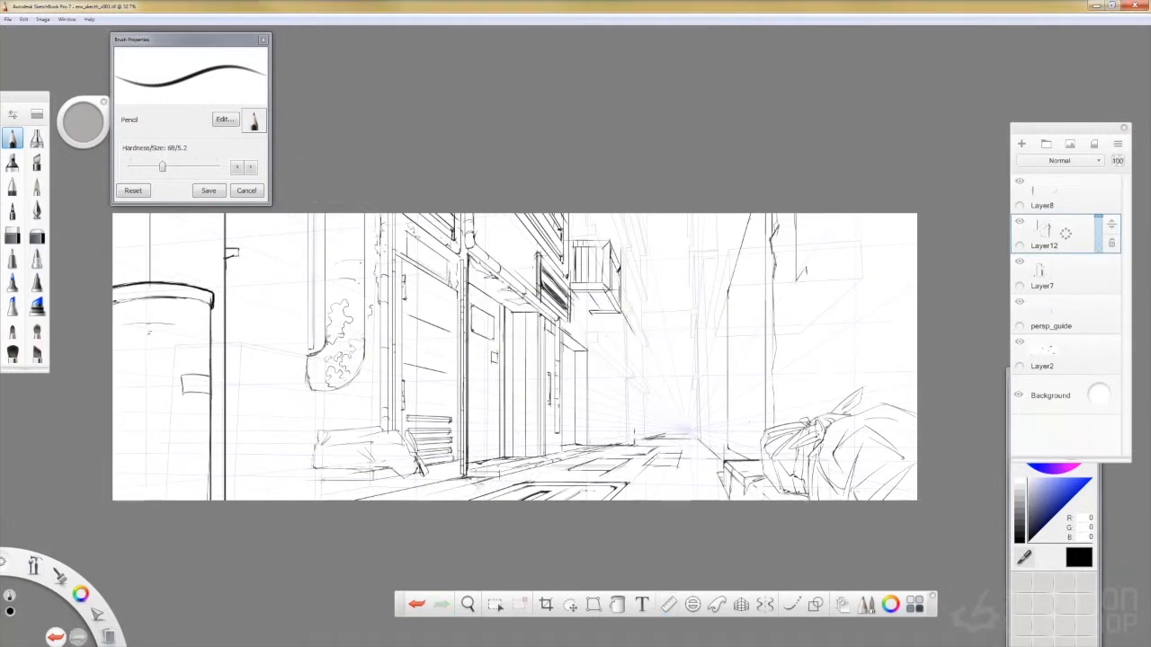
{"action": "left_click_drag", "start_coordinate": [505, 480], "coordinate": [570, 462]}
{"action": "key", "text": "ctrl+z"}
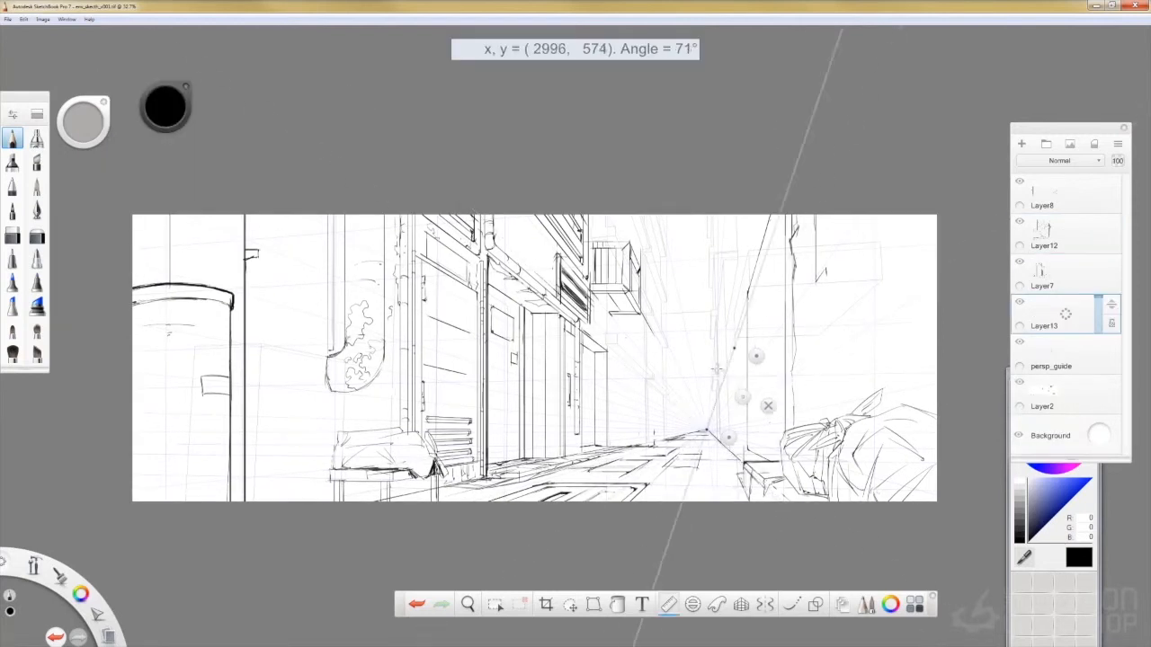
- On new Layer13, draw the far right-hand building edges with upright lines and ruler-guided lines receding to the vanishing point
{"action": "left_click_drag", "start_coordinate": [750, 313], "coordinate": [730, 308]}
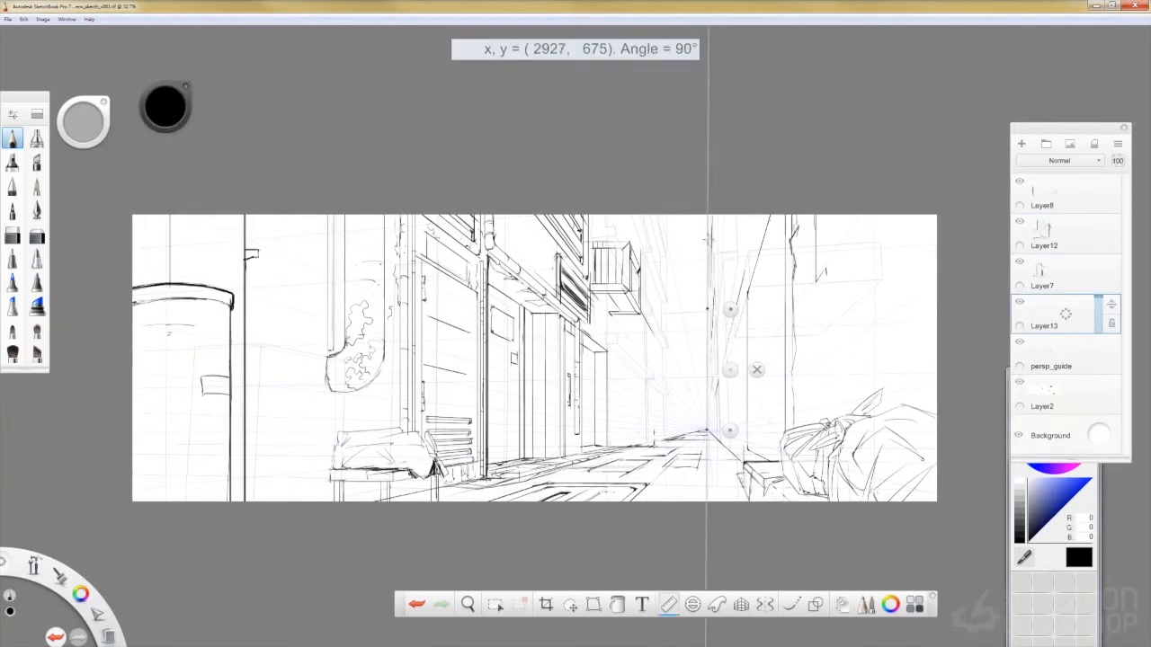
{"action": "key", "text": "r"}
{"action": "left_click_drag", "start_coordinate": [720, 439], "coordinate": [720, 377]}
{"action": "left_click_drag", "start_coordinate": [711, 441], "coordinate": [711, 389]}
{"action": "mouse_move", "coordinate": [720, 441]}
{"action": "left_mouse_down"}
{"action": "mouse_move", "coordinate": [723, 331]}
{"action": "mouse_move", "coordinate": [747, 379]}
{"action": "mouse_move", "coordinate": [726, 259]}
{"action": "mouse_move", "coordinate": [758, 261]}
{"action": "left_mouse_up"}
{"action": "key", "text": "r"}
{"action": "key", "text": "r"}
{"action": "key", "text": "ctrl+z"}
{"action": "left_click_drag", "start_coordinate": [739, 259], "coordinate": [741, 216]}
{"action": "key", "text": "r"}
{"action": "left_click_drag", "start_coordinate": [758, 288], "coordinate": [742, 215]}
- Draw the distant buildings at the alley's far end with upright and receding lines, and erase the overlapping strokes
{"action": "key", "text": "r"}
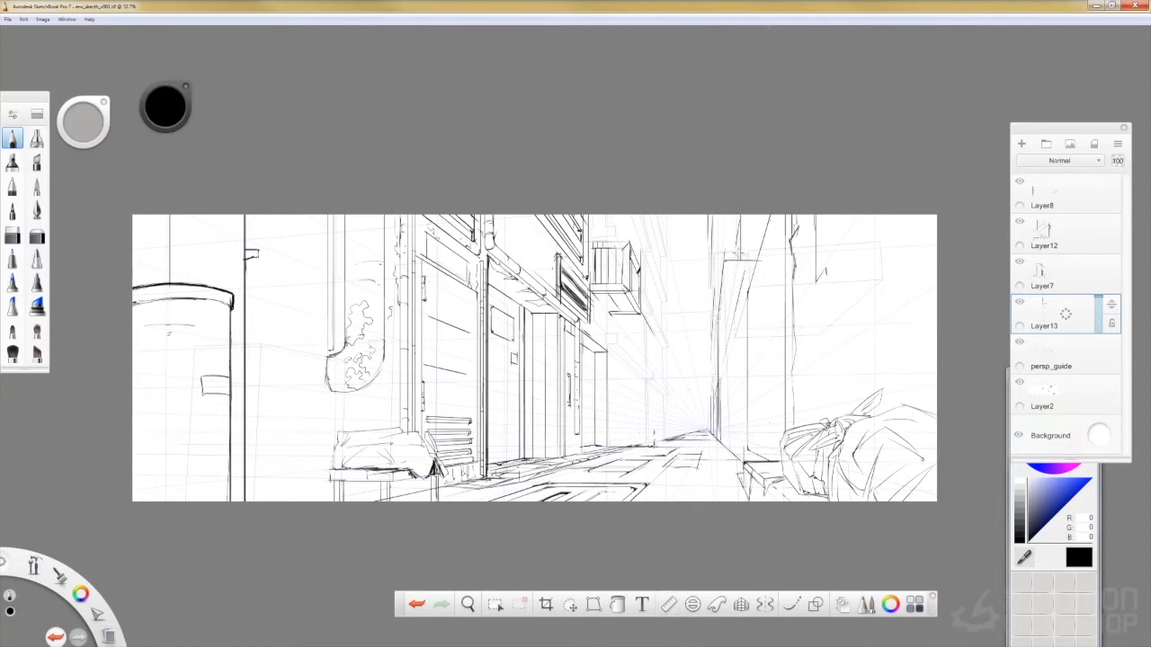
{"action": "left_click_drag", "start_coordinate": [728, 260], "coordinate": [730, 356]}
{"action": "left_click_drag", "start_coordinate": [665, 438], "coordinate": [665, 245]}
{"action": "key", "text": "r"}
{"action": "mouse_move", "coordinate": [751, 288]}
{"action": "left_mouse_down"}
{"action": "mouse_move", "coordinate": [680, 252]}
{"action": "mouse_move", "coordinate": [672, 309]}
{"action": "left_mouse_up"}
{"action": "left_click_drag", "start_coordinate": [651, 312], "coordinate": [706, 430]}
{"action": "mouse_move", "coordinate": [682, 434]}
{"action": "left_mouse_down"}
{"action": "mouse_move", "coordinate": [687, 242]}
{"action": "mouse_move", "coordinate": [628, 338]}
{"action": "mouse_move", "coordinate": [682, 224]}
{"action": "left_mouse_up"}
{"action": "key", "text": "e"}
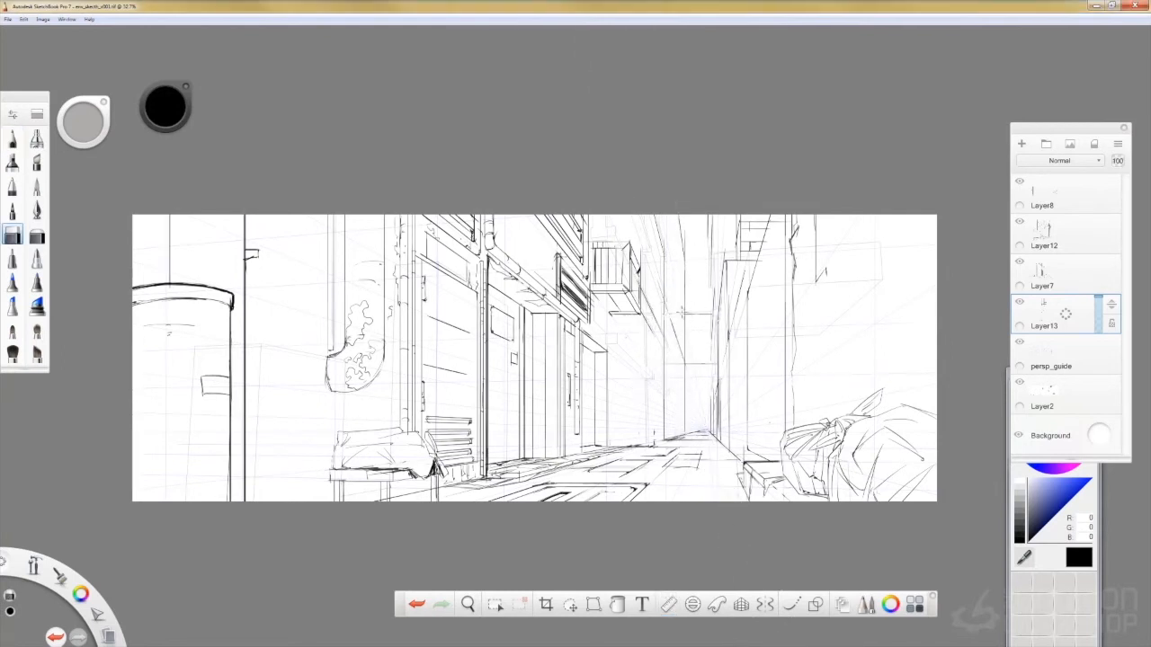
{"action": "key", "text": "e"}
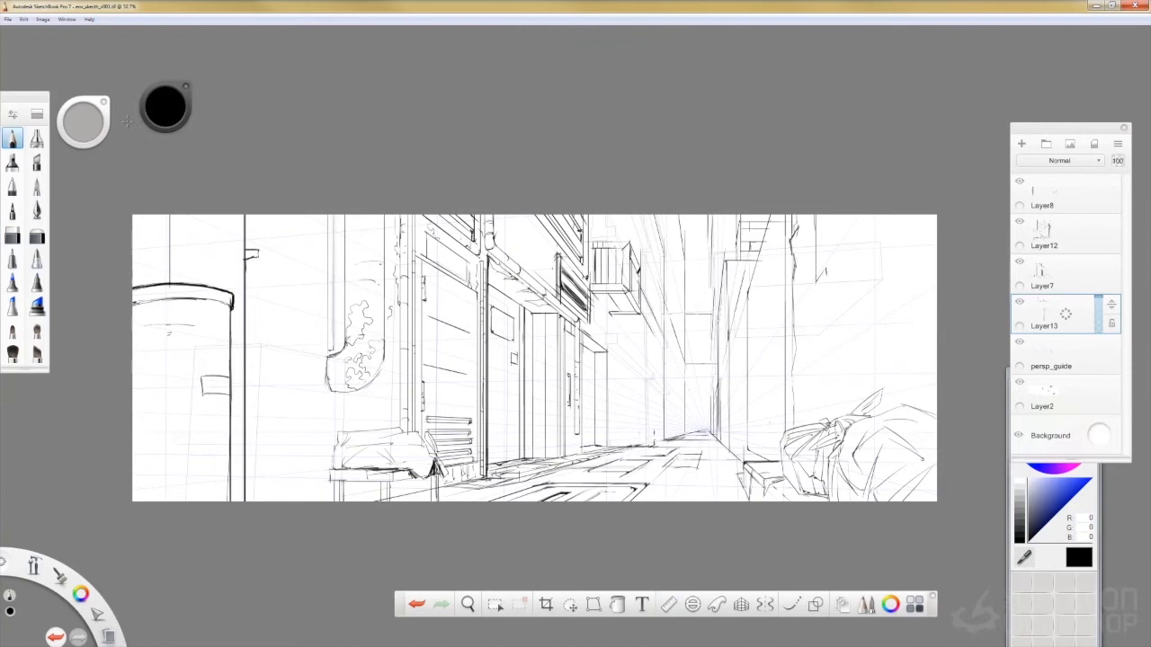
- Refine the distant left-hand building with ruler-guided lines and sketch a small object at the alley's vanishing point
{"action": "left_click", "coordinate": [668, 604]}
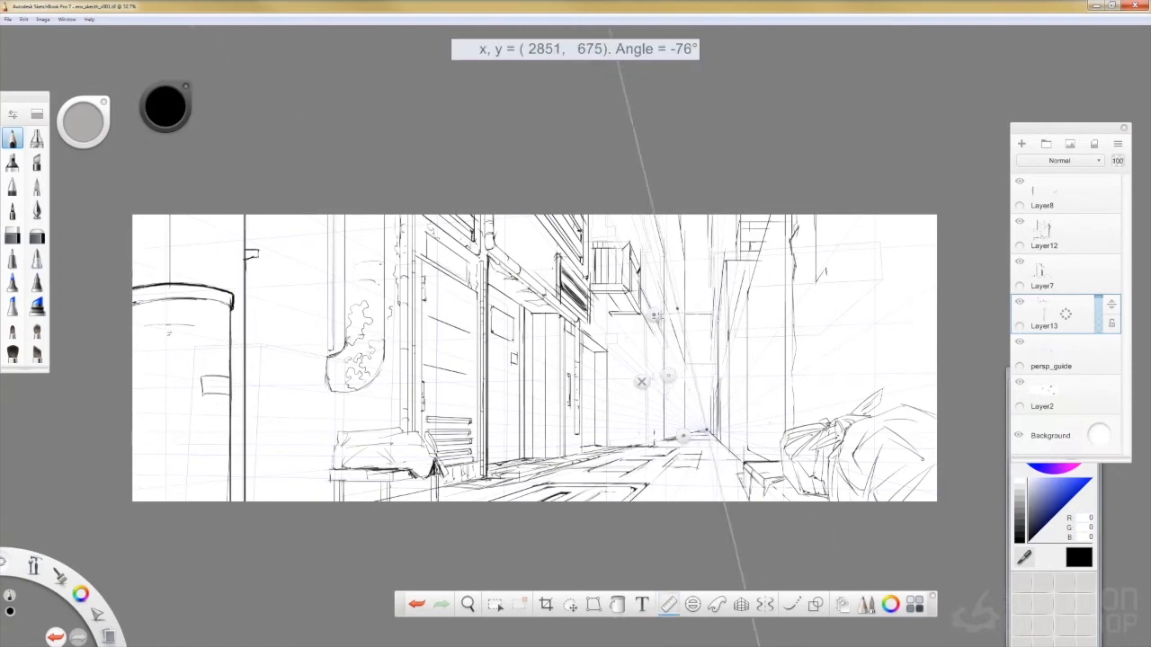
{"action": "left_click", "coordinate": [642, 383]}
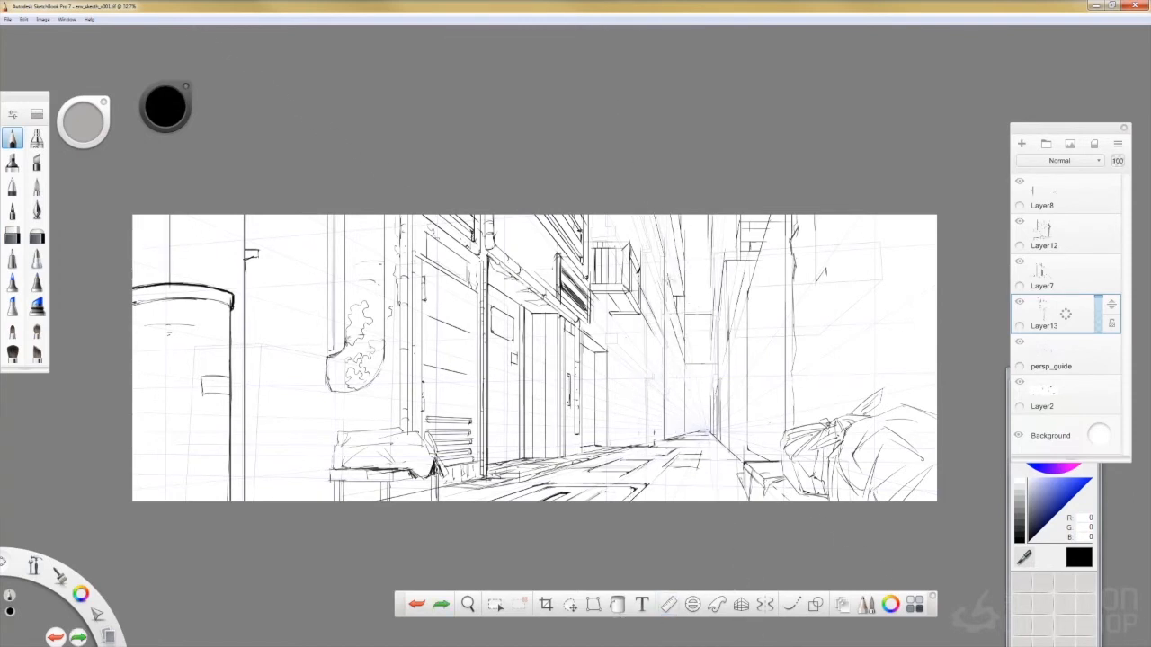
{"action": "key", "text": "ctrl+z"}
{"action": "left_click_drag", "start_coordinate": [683, 422], "coordinate": [689, 436]}
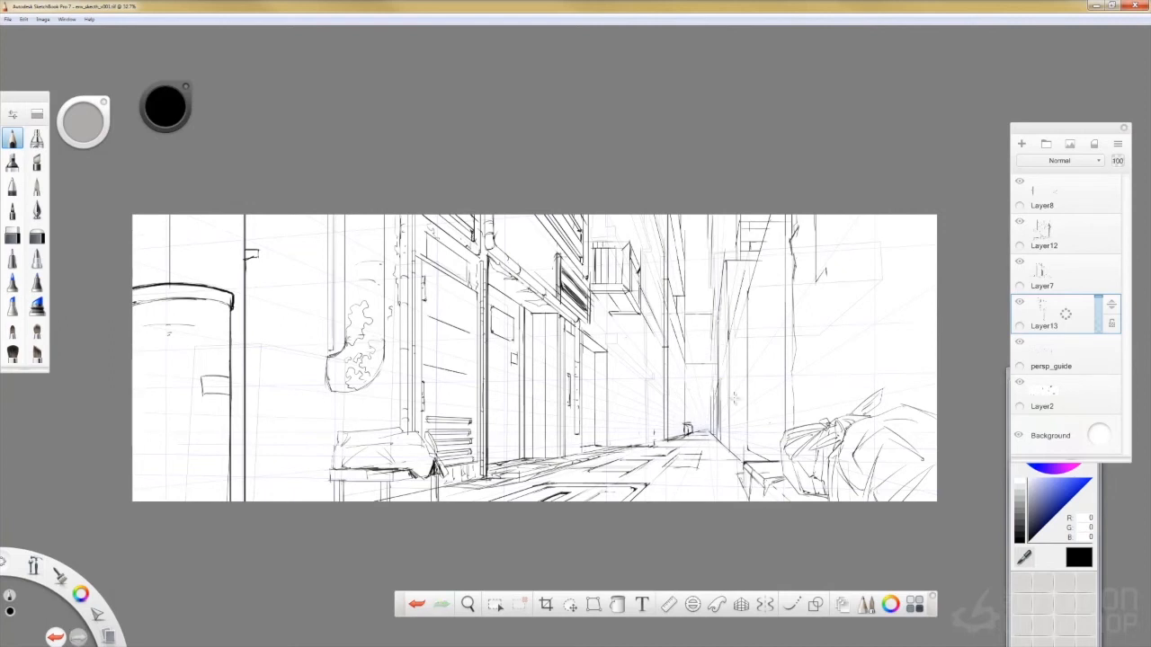